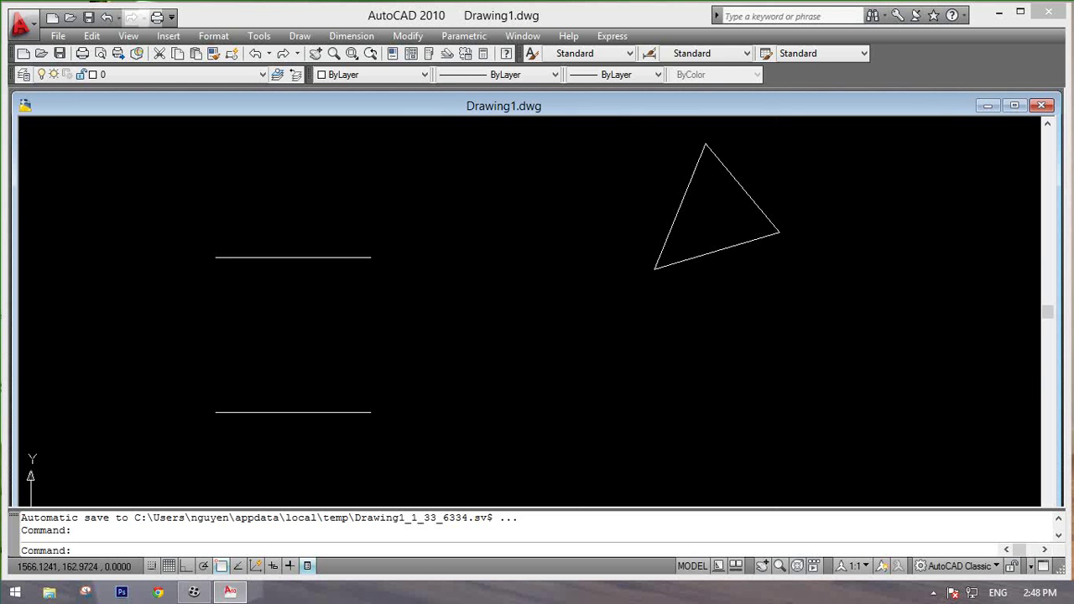
Step: Pan and zoom the view to centre on the triangle
mouse_move(763, 273)
middle_down()
mouse_move(757, 308)
mouse_move(814, 272)
middle_up()
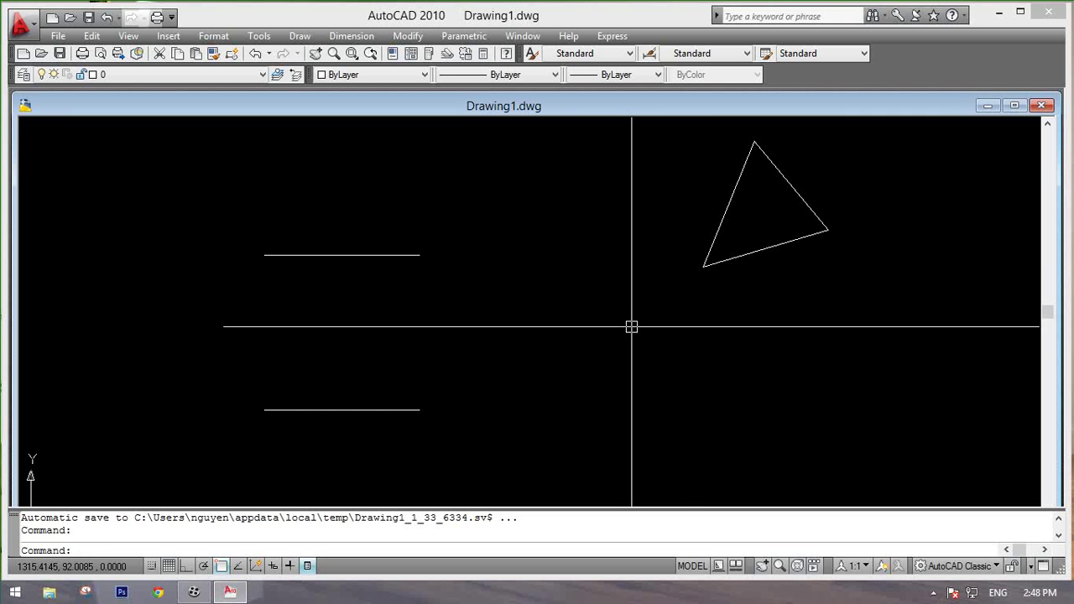
mouse_move(727, 334)
middle_down()
mouse_move(690, 338)
mouse_move(723, 341)
middle_up()
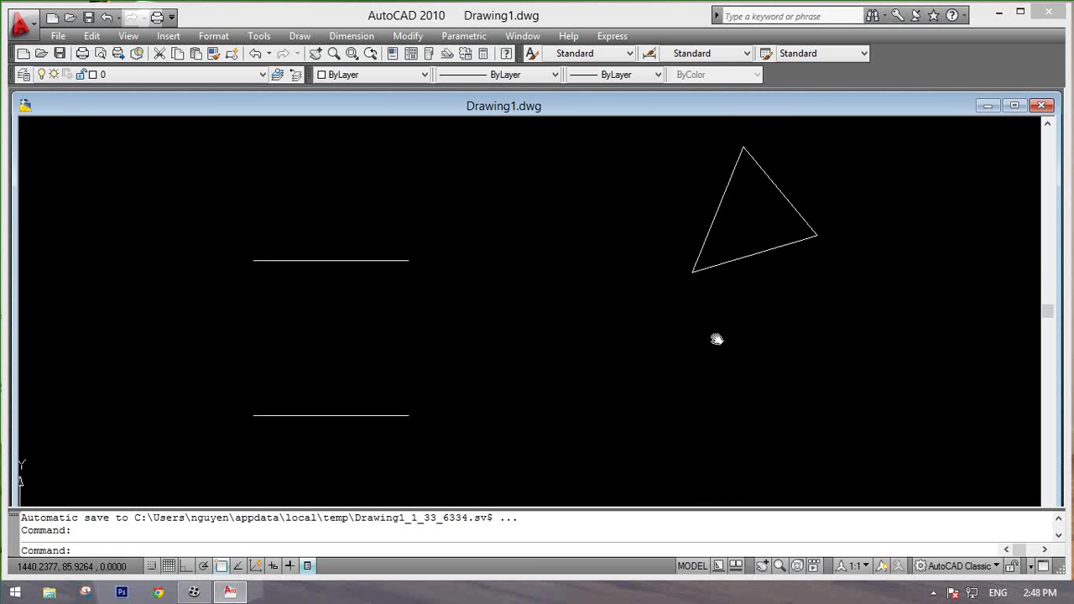
middle_drag(765, 259, 716, 332)
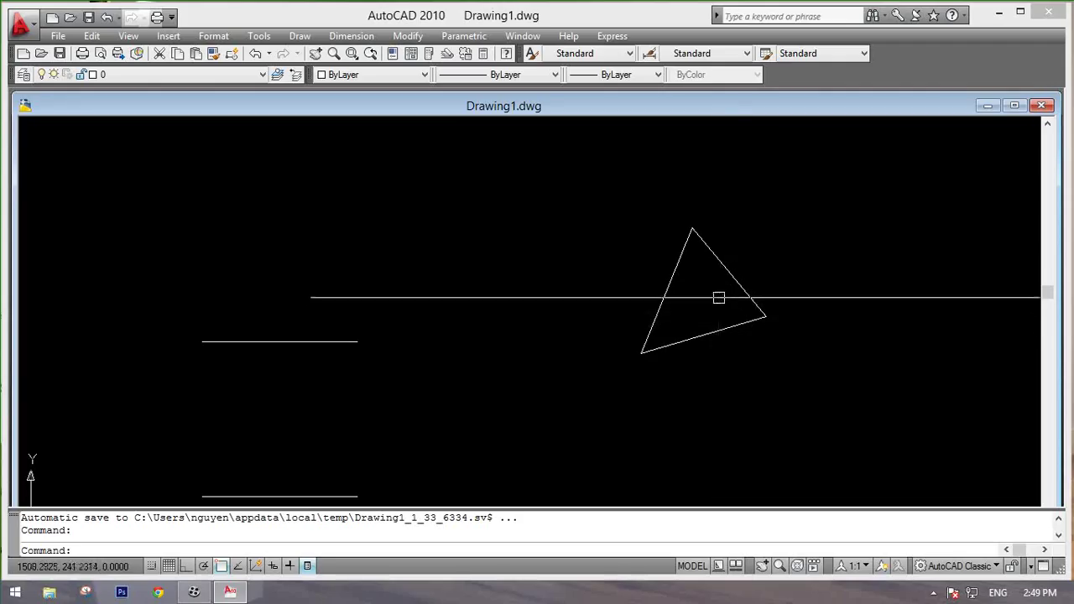
mouse_move(699, 287)
middle_down()
mouse_move(655, 297)
mouse_move(678, 319)
mouse_move(634, 304)
mouse_move(708, 322)
mouse_move(668, 284)
middle_up()
scroll(647, 319, up, 2)
scroll(546, 297, up, 2)
scroll(571, 290, down, 2)
middle_drag(580, 281, 609, 292)
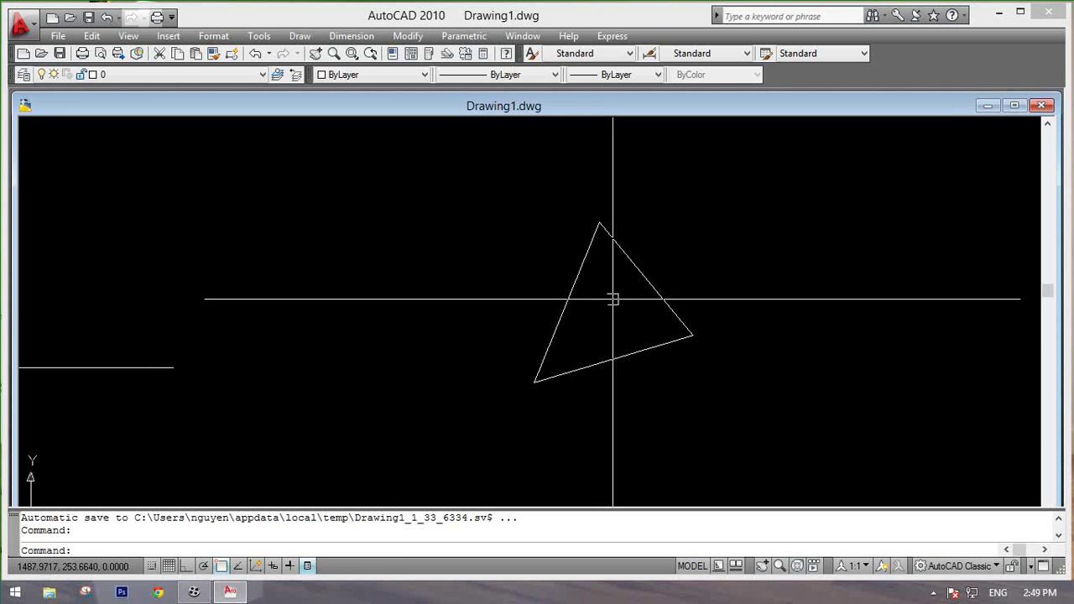
Step: Draw a three-point arc through the triangle's top, right and lower-left vertices
text(a)
key(Return)
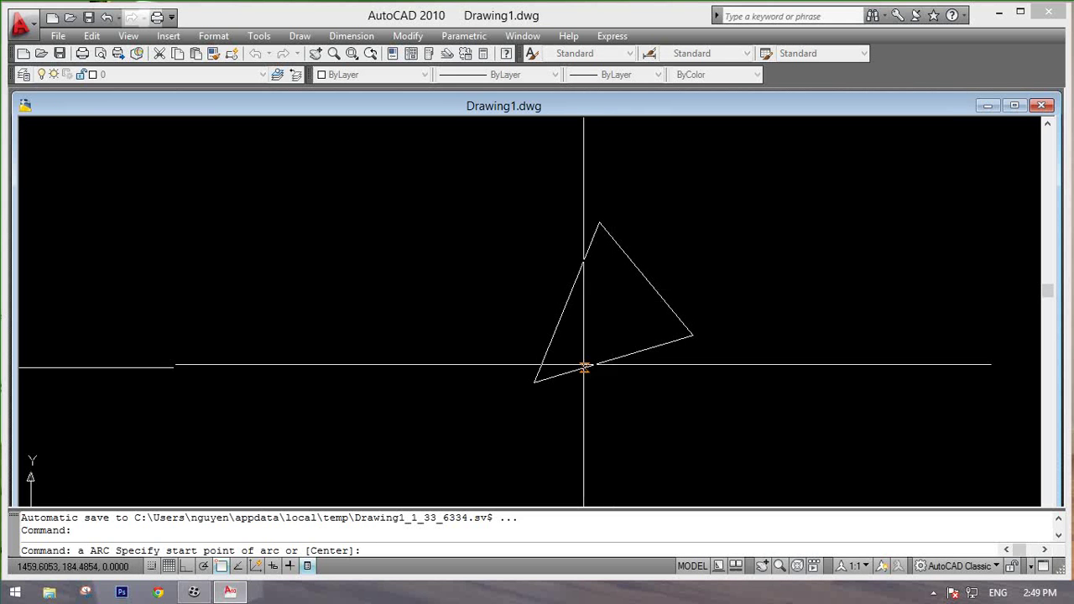
click(599, 224)
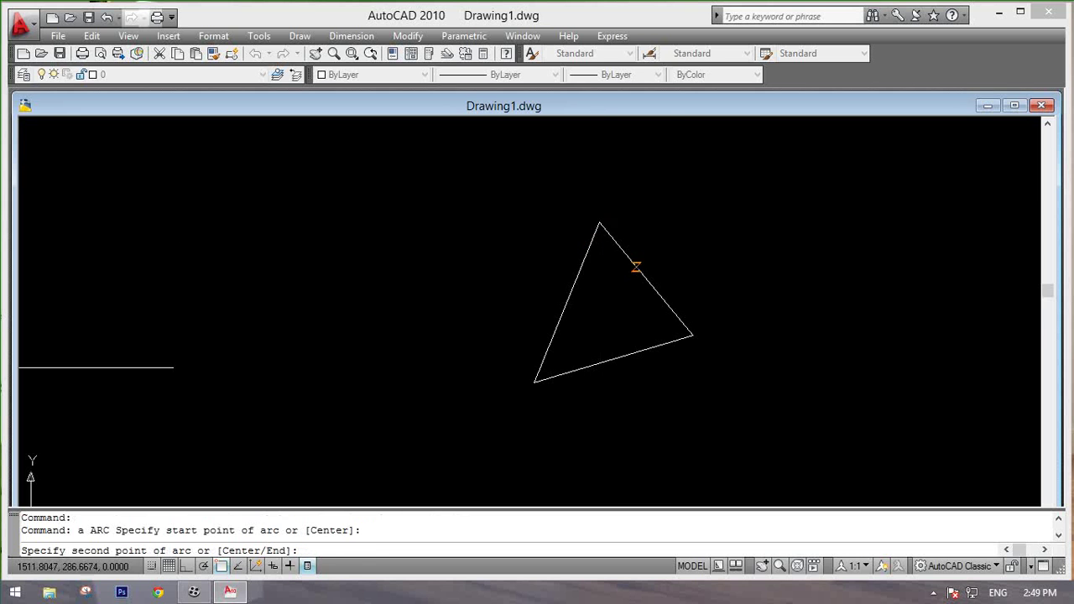
click(692, 336)
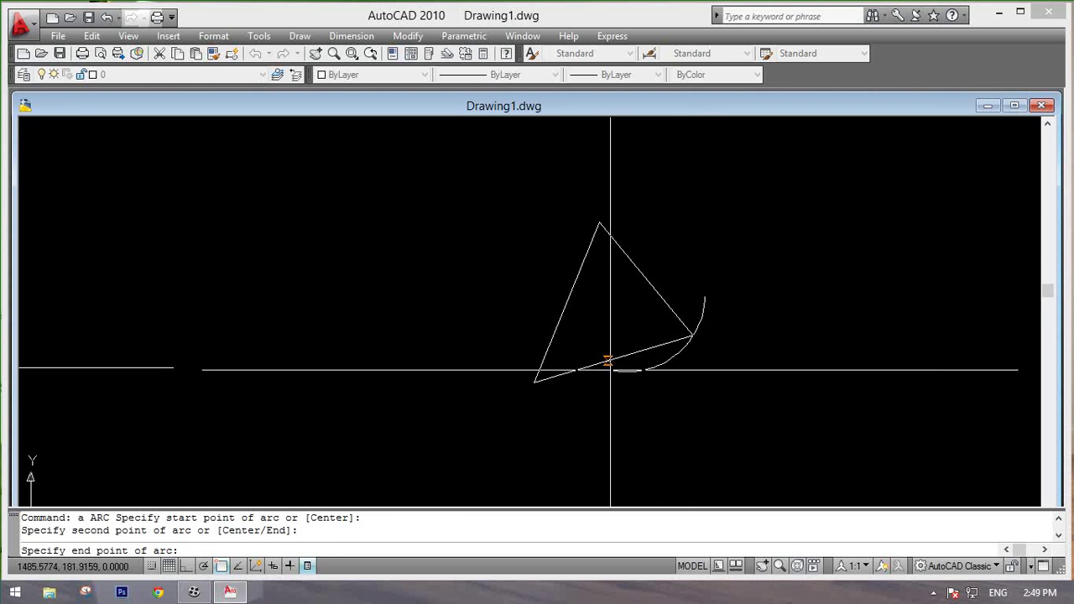
click(534, 382)
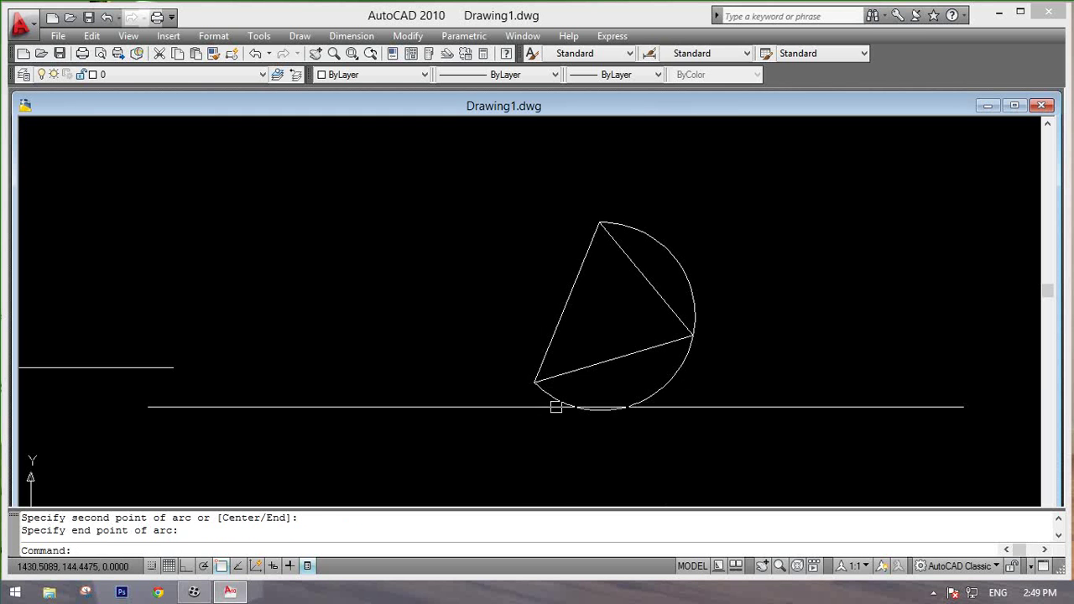
Step: Select the triangle arc and erase it
middle_drag(672, 370, 616, 386)
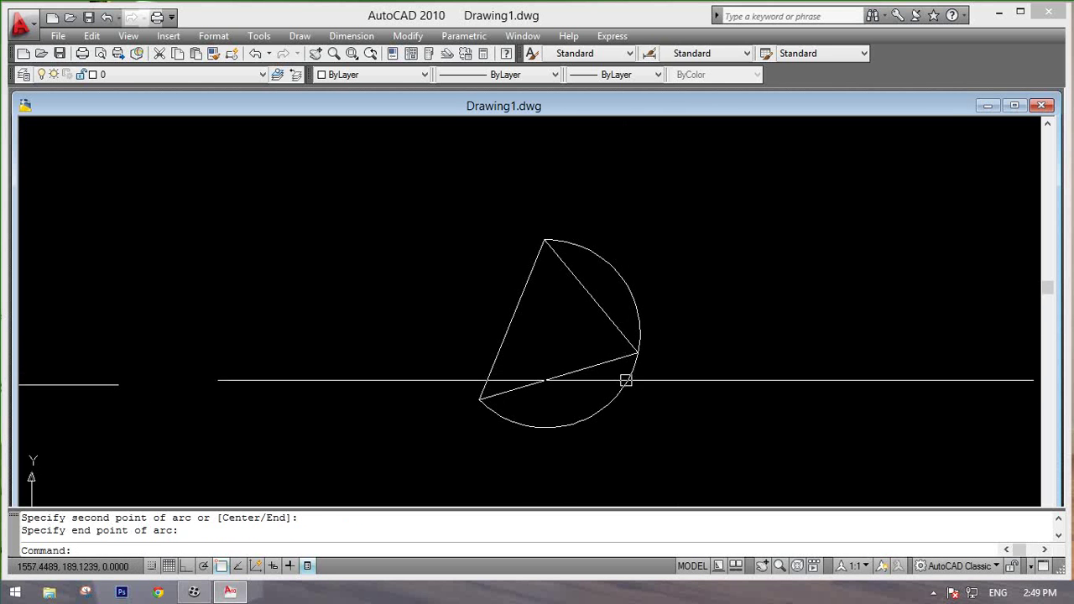
click(626, 376)
middle_drag(691, 377, 678, 338)
key(Escape)
key(Escape)
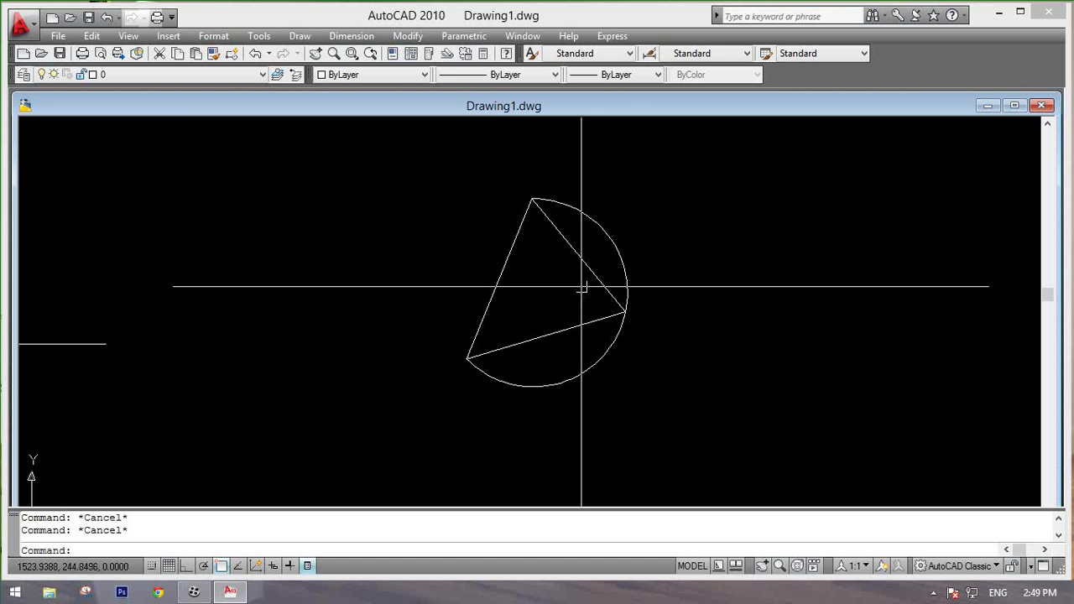
click(625, 270)
mouse_move(554, 335)
middle_down()
mouse_move(607, 321)
mouse_move(654, 383)
middle_up()
text(e)
key(Return)
key(Escape)
key(Escape)
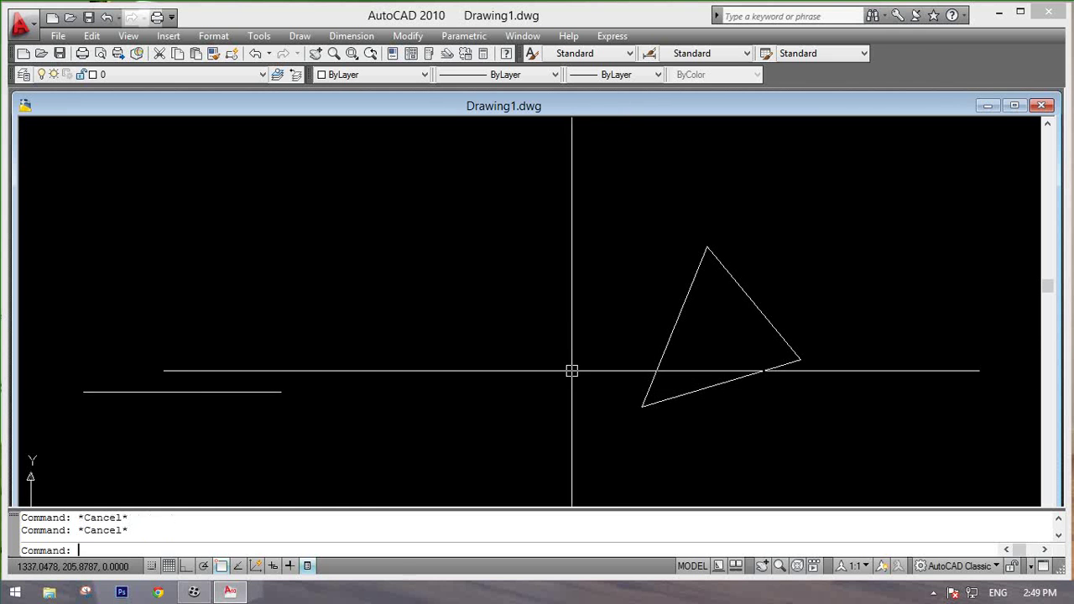
Step: Bring the parallel lines to the view centre after a cancelled arc attempt
middle_drag(575, 402, 688, 307)
scroll(480, 311, down, 2)
mouse_move(491, 347)
middle_down()
mouse_move(668, 273)
mouse_move(534, 288)
middle_up()
scroll(523, 288, up, 2)
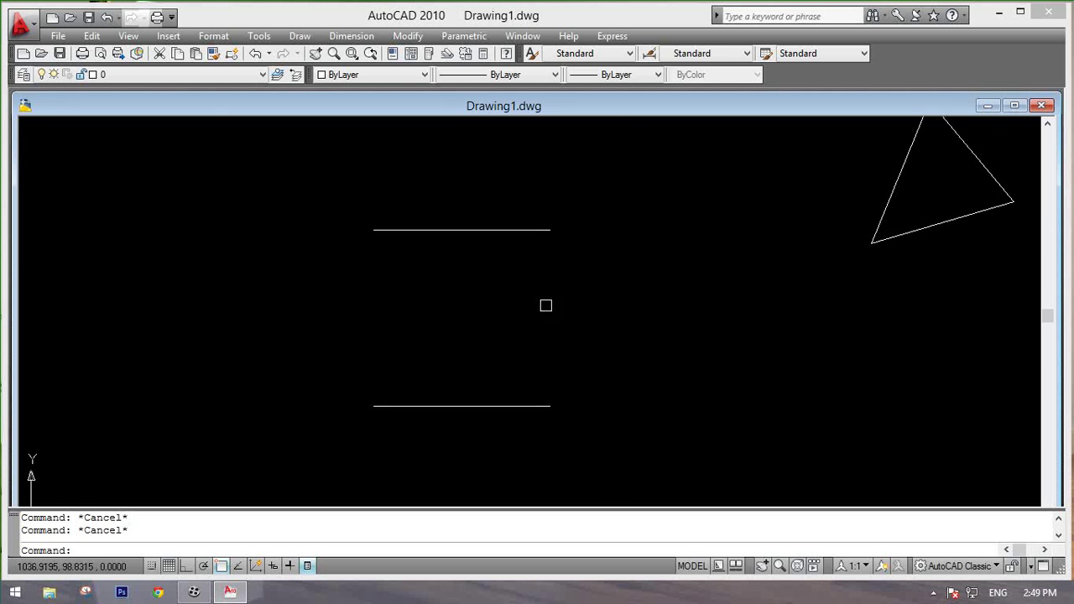
text(a)
key(Return)
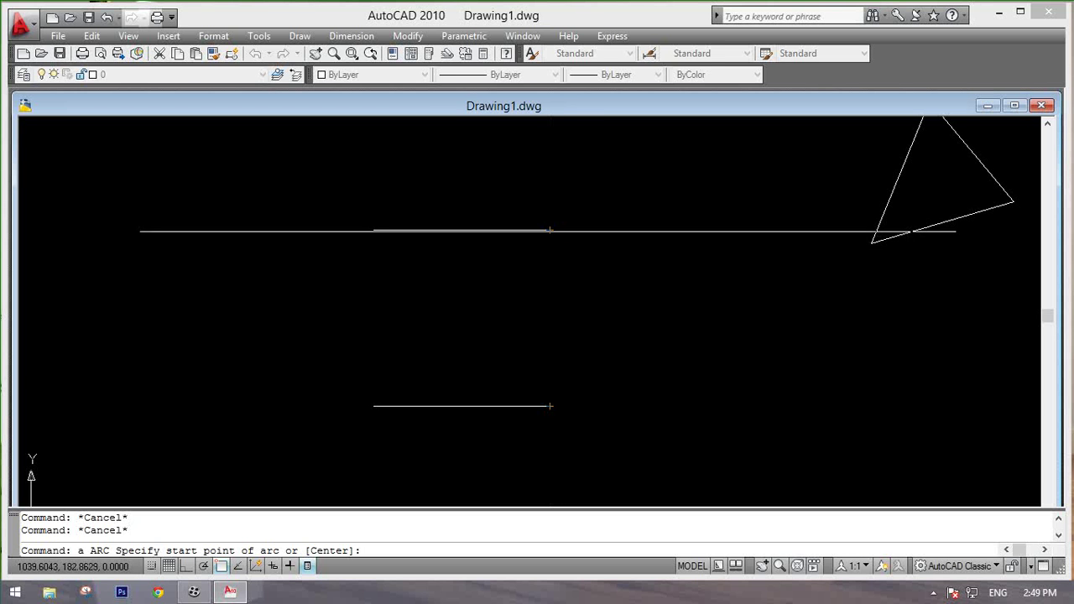
key(Escape)
Step: Draw an arc centred on the lower line's right end, starting at the upper line's right end
text(a)
key(Return)
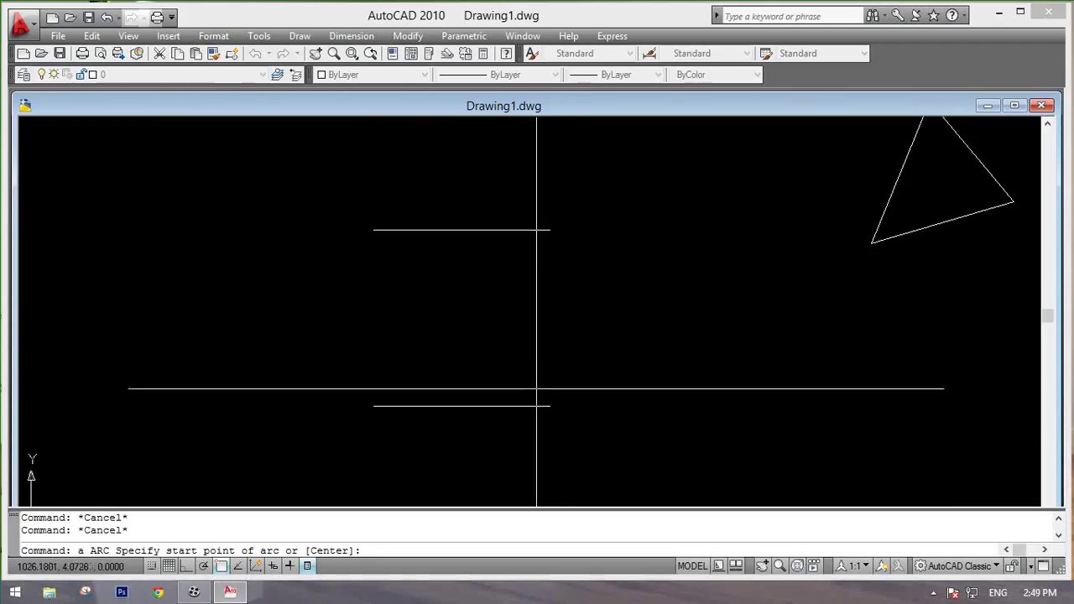
text(c)
key(Return)
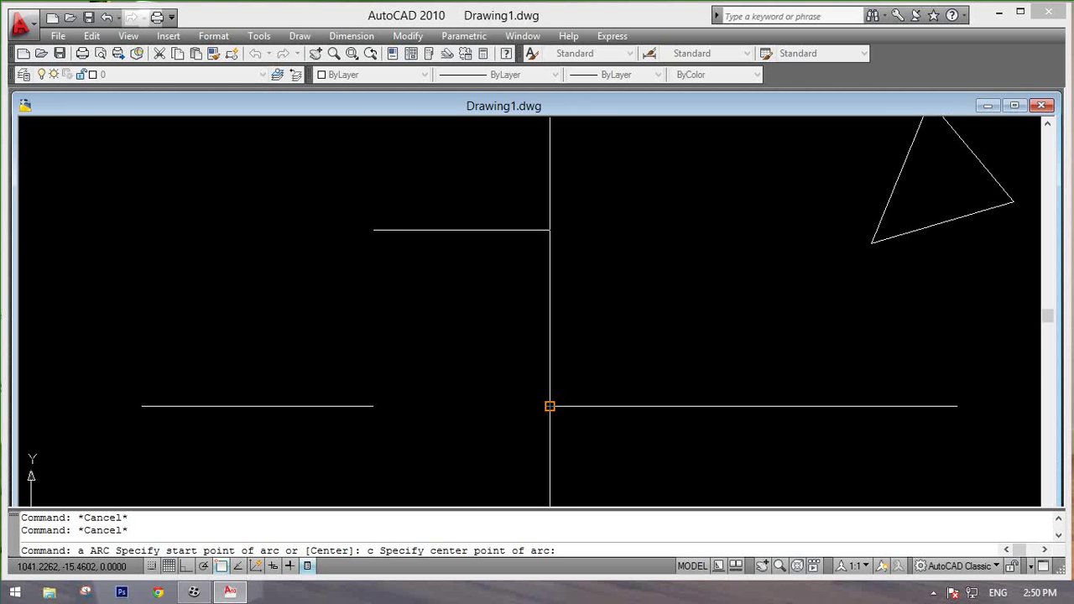
click(550, 406)
click(550, 229)
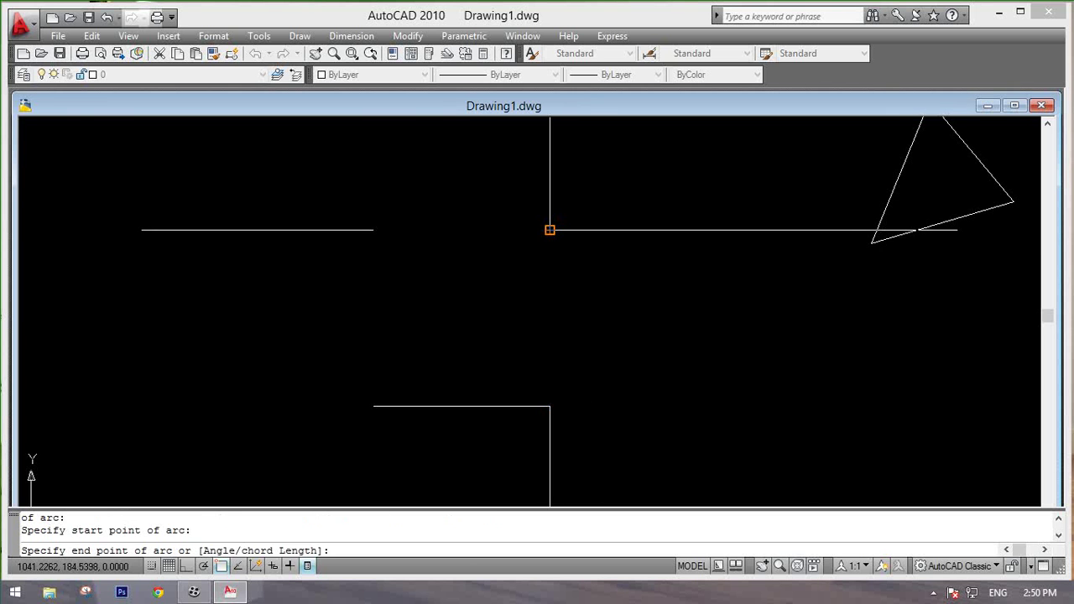
scroll(660, 307, down, 1)
scroll(652, 355, down, 2)
scroll(657, 456, down, 2)
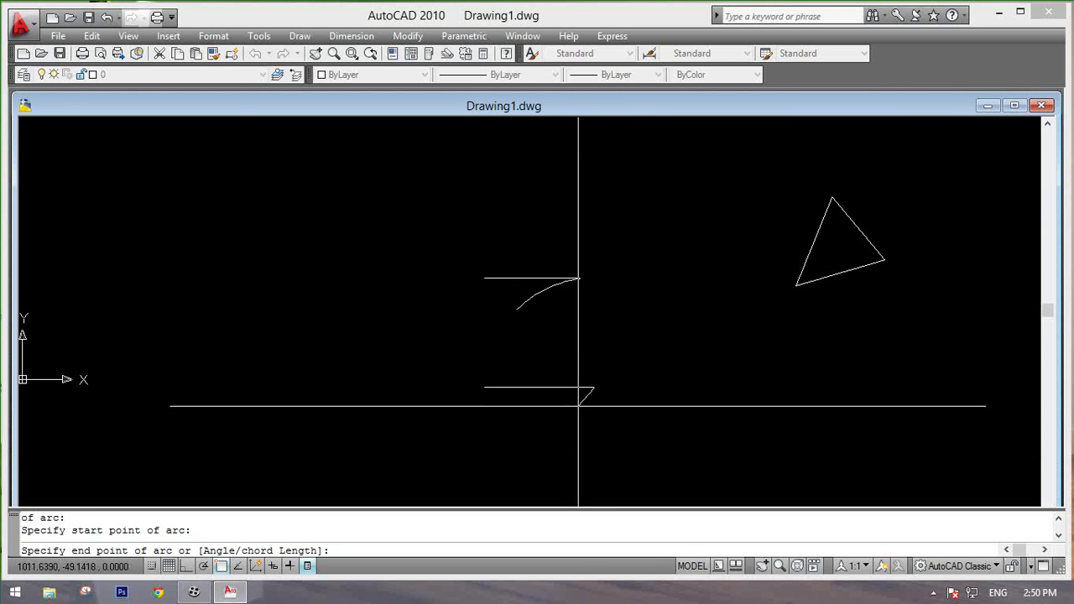
click(531, 425)
Step: Cancel the command and select the new arc
middle_drag(562, 374, 548, 336)
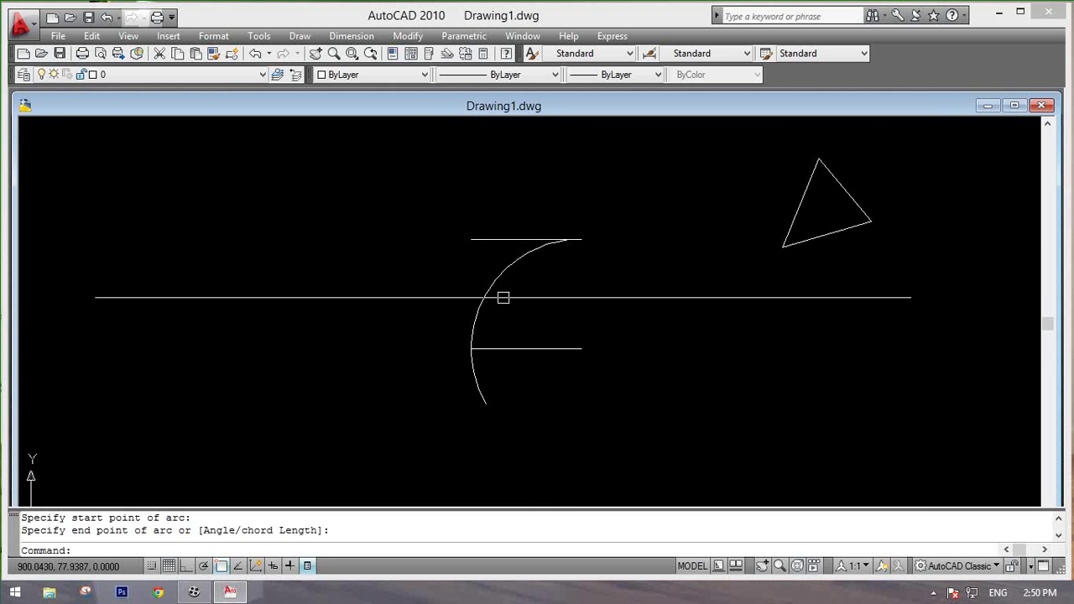
key(Escape)
key(Escape)
click(492, 300)
middle_drag(491, 300, 433, 244)
Step: Erase the selected arc and recentre the view on the lines
text(e)
key(Return)
middle_drag(522, 324, 526, 370)
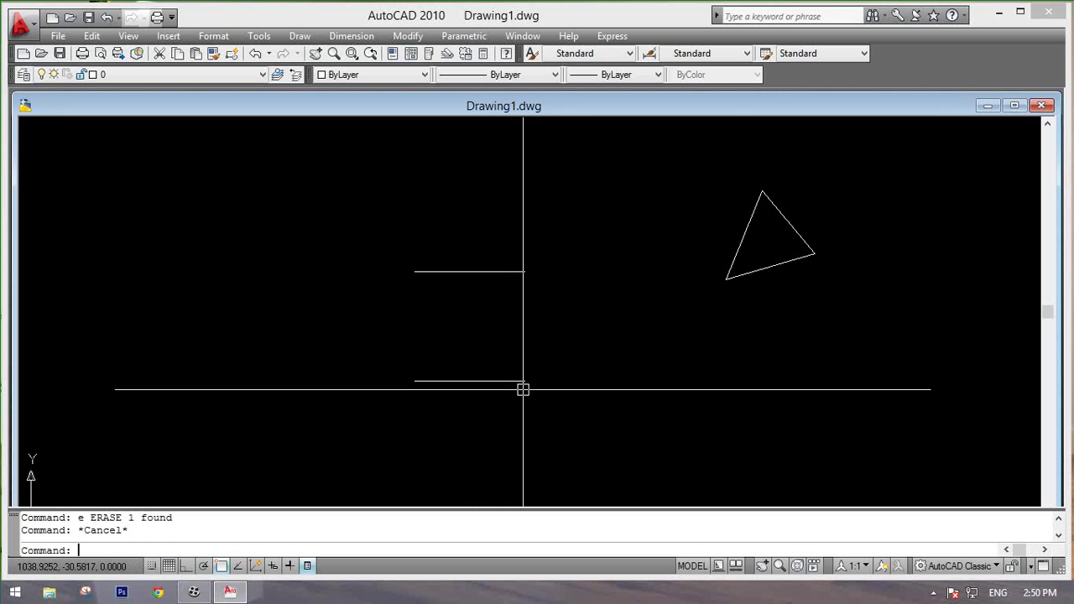
mouse_move(509, 314)
middle_down()
mouse_move(467, 288)
mouse_move(452, 291)
middle_up()
scroll(436, 270, up, 2)
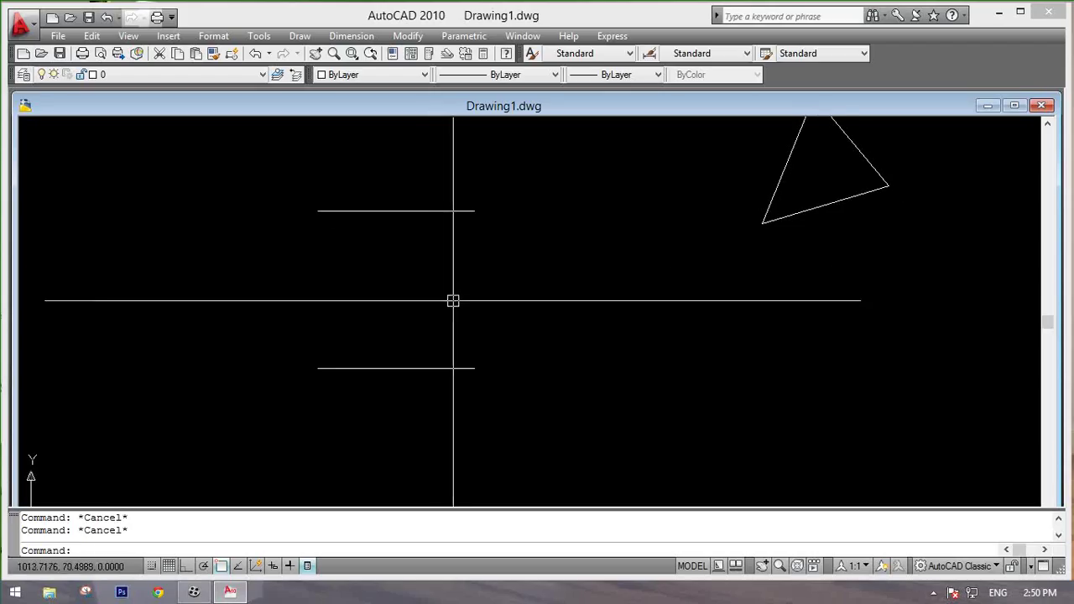
Step: Draw an arc centred on the lower line's right end, from the upper line's end, chord length 200
text(ac)
key(Return)
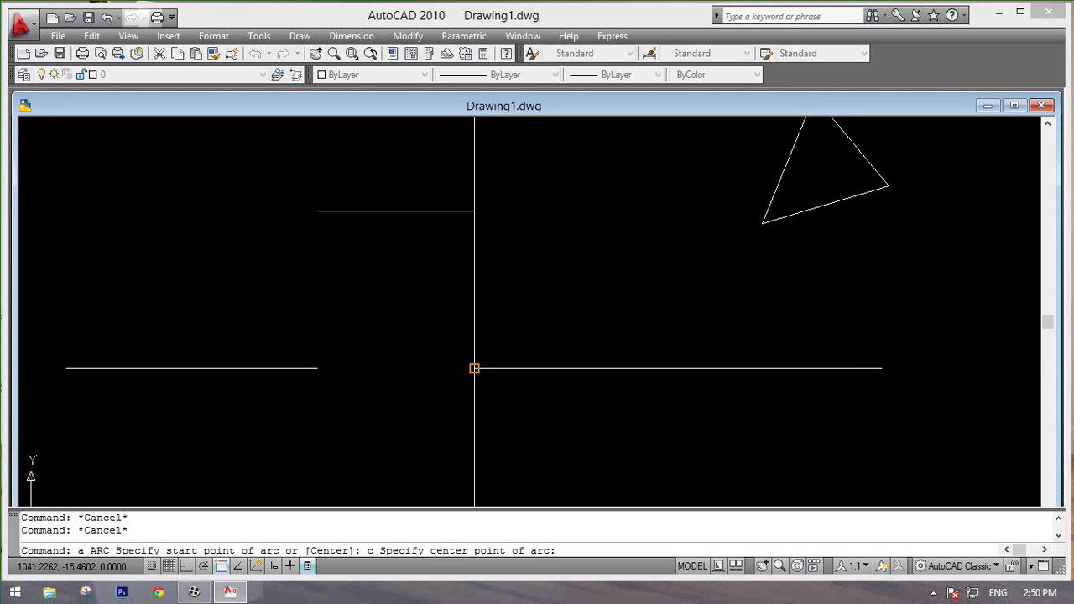
click(474, 368)
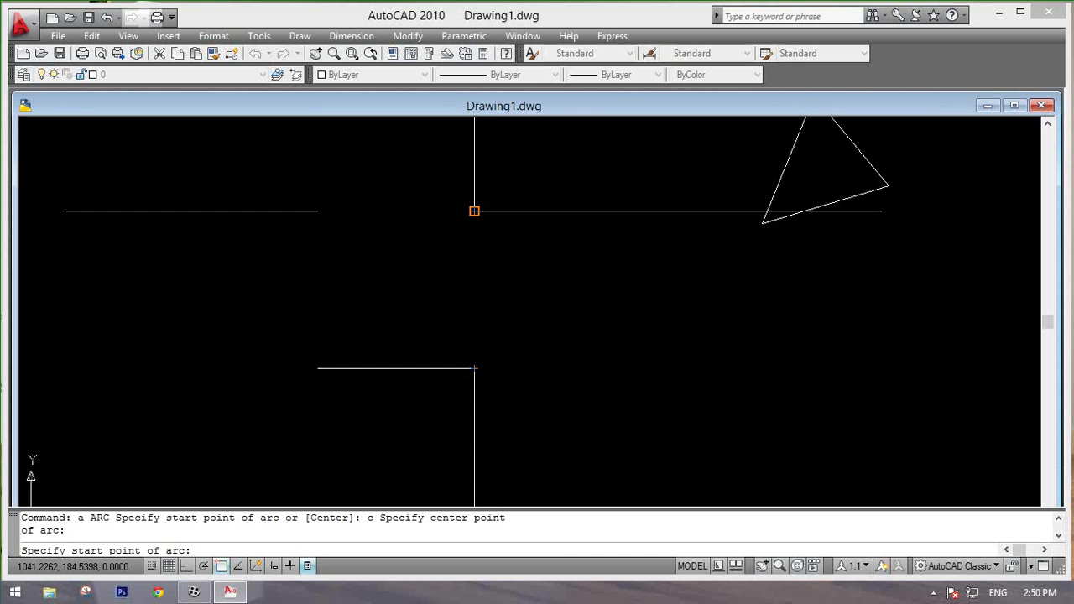
click(474, 211)
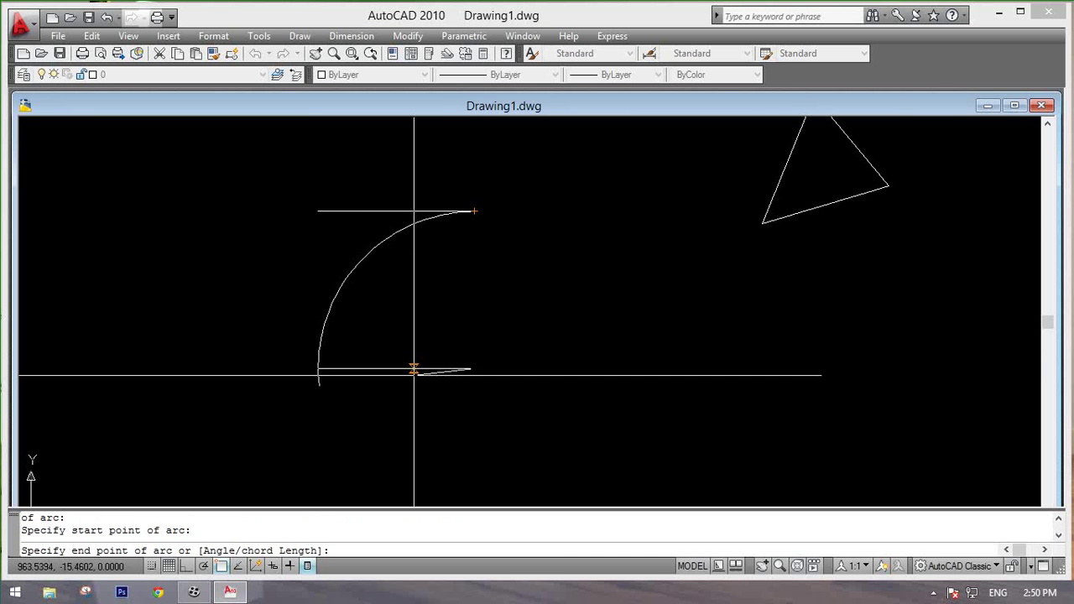
text(l)
key(Return)
text(200)
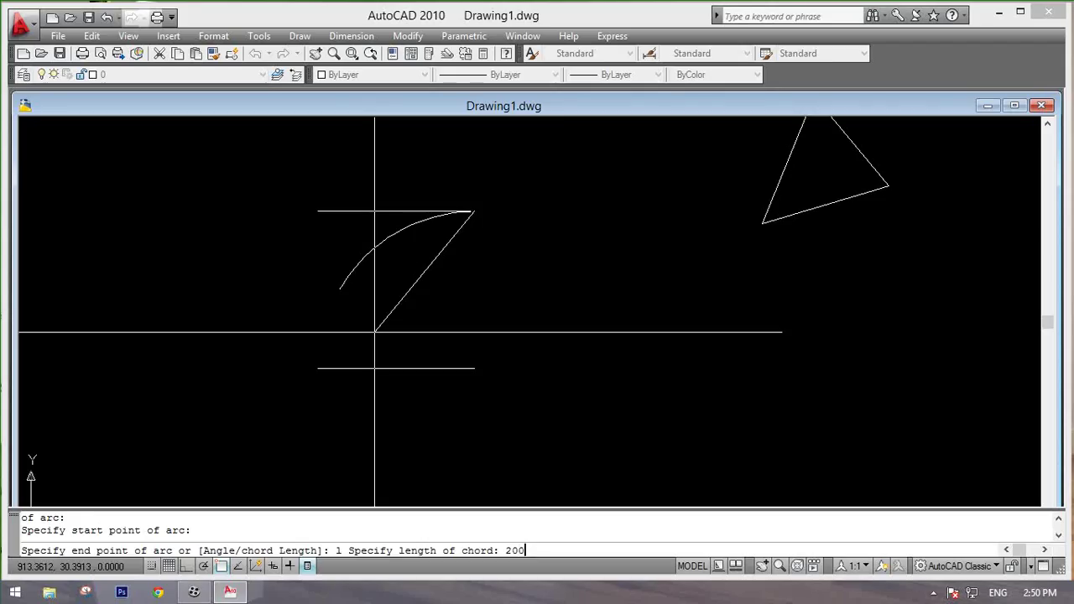
key(Return)
key(Escape)
key(Escape)
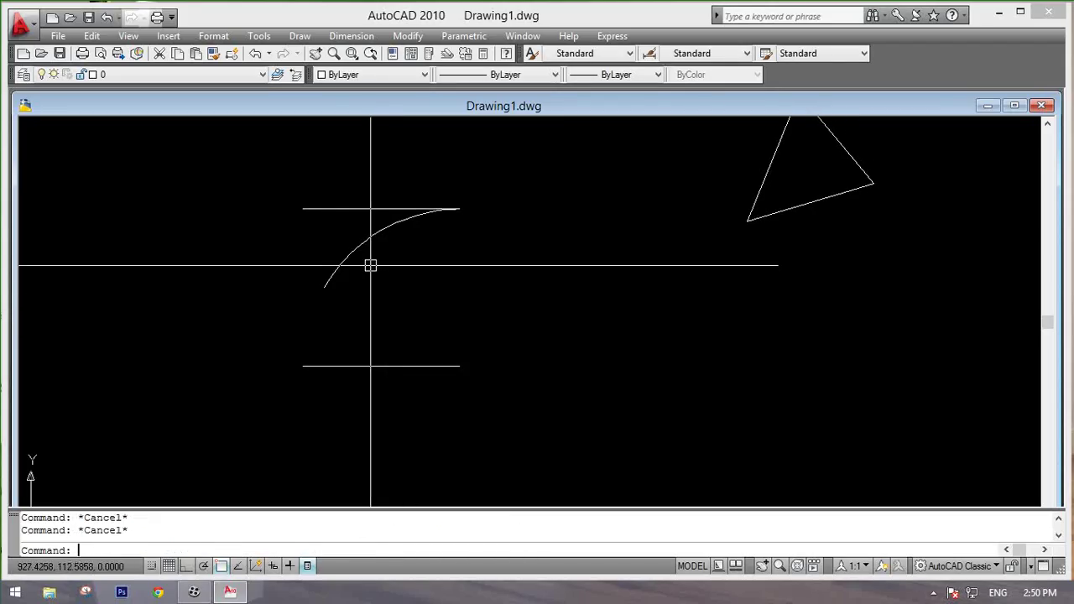
text(dal)
Step: Place a 200 aligned dimension between the arc's upper and lower endpoints
key(Return)
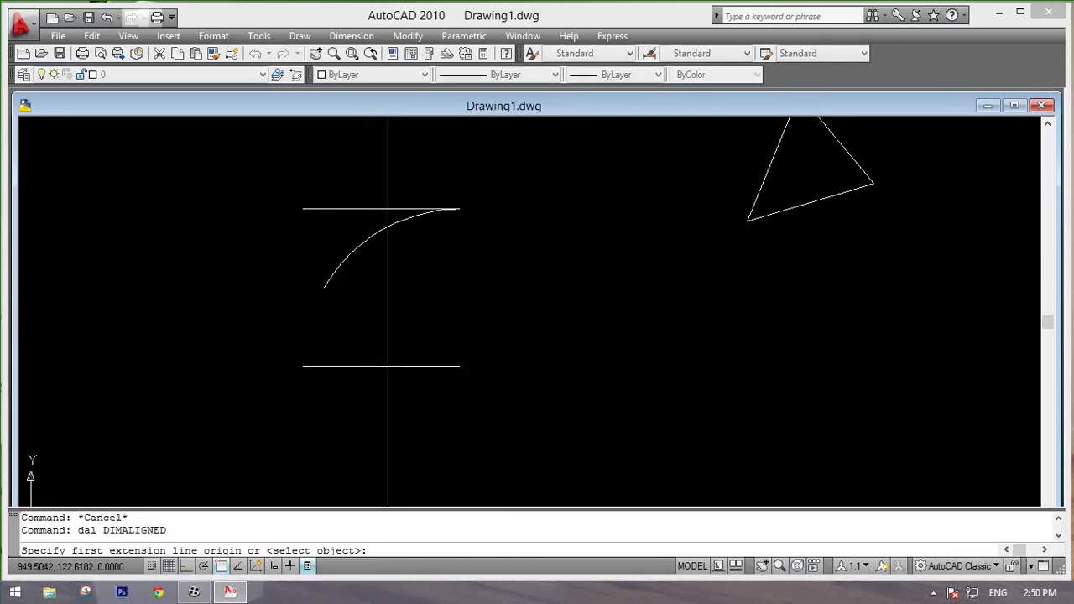
scroll(459, 209, up, 3)
scroll(443, 216, up, 2)
scroll(545, 160, up, 2)
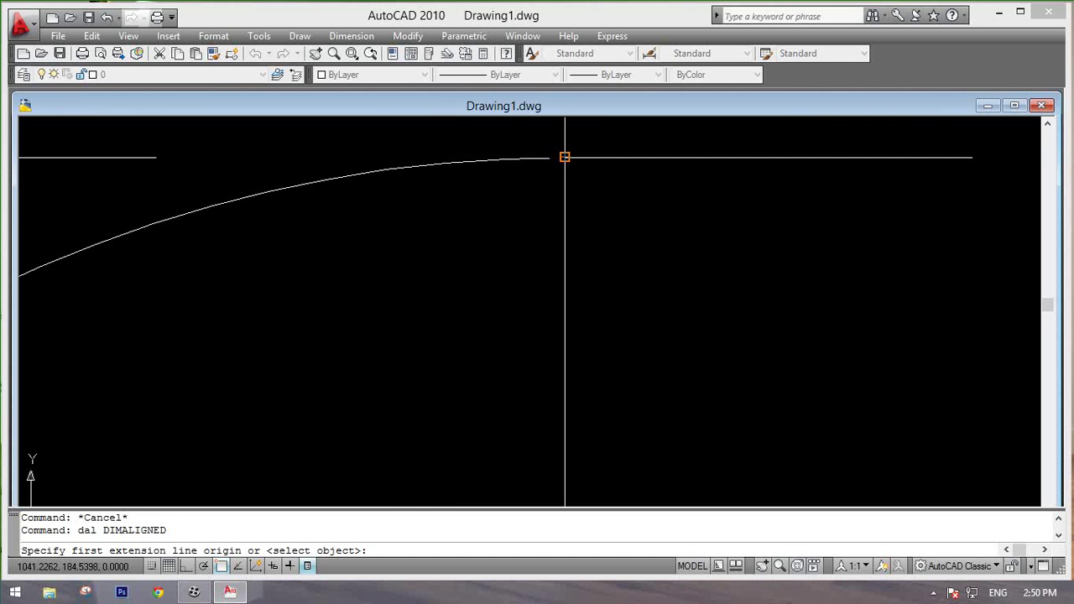
click(550, 158)
scroll(422, 268, down, 5)
click(399, 267)
click(457, 267)
middle_drag(523, 285, 496, 278)
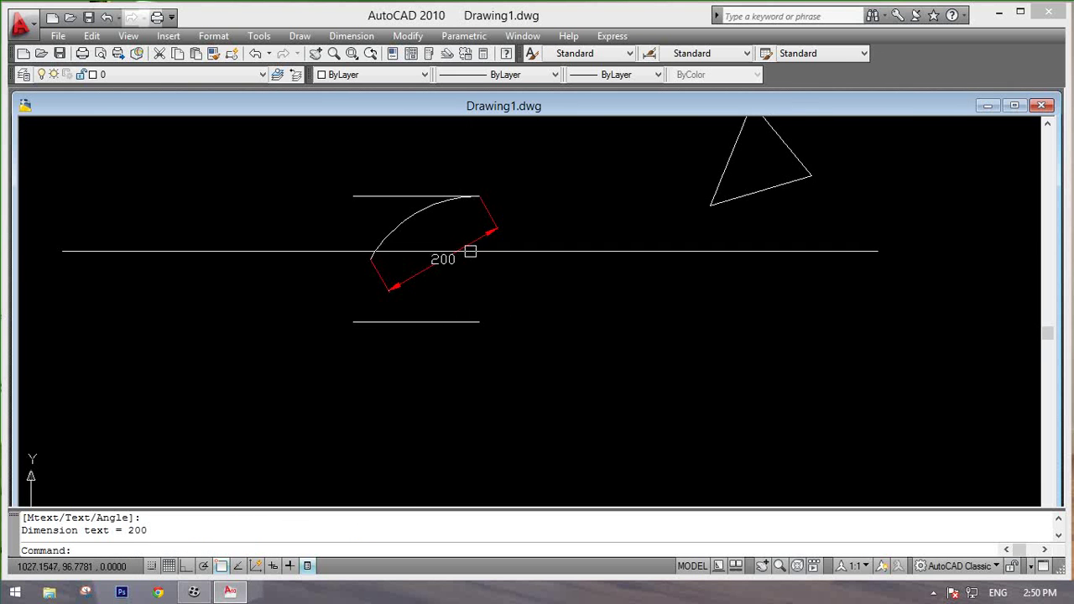
Step: Select the 200 dimension and the arc, and erase both
scroll(420, 244, up, 2)
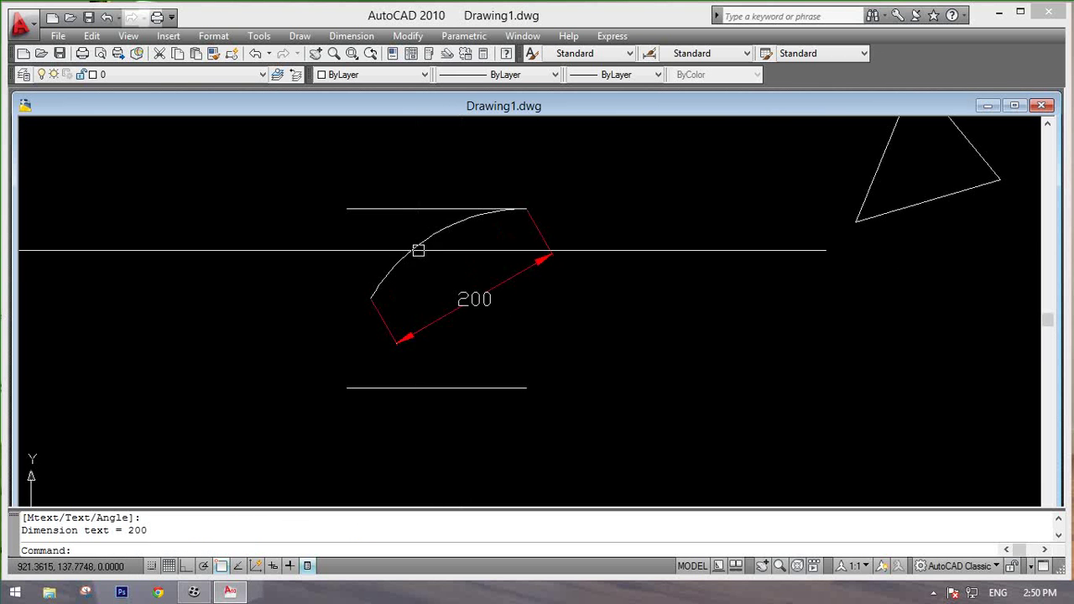
click(420, 244)
scroll(504, 277, down, 2)
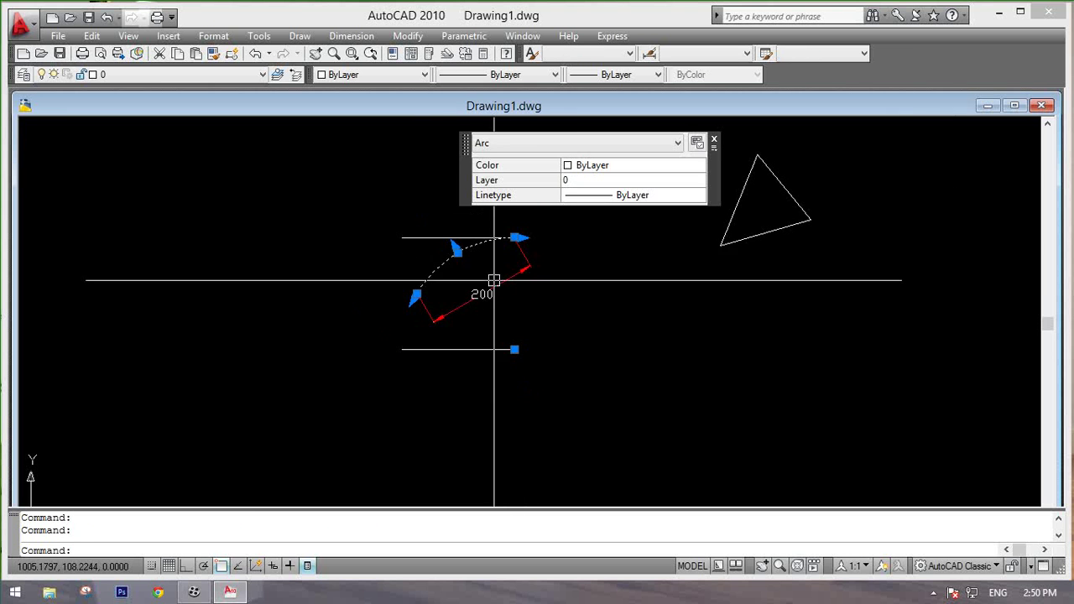
key(Escape)
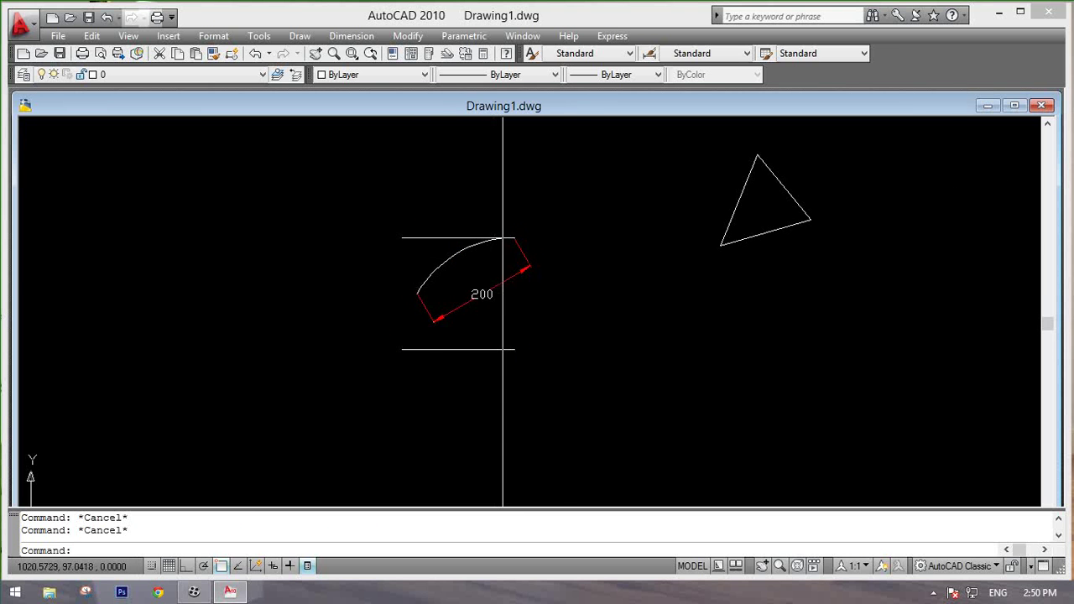
click(497, 284)
click(428, 269)
scroll(431, 271, up, 1)
text(e)
key(Return)
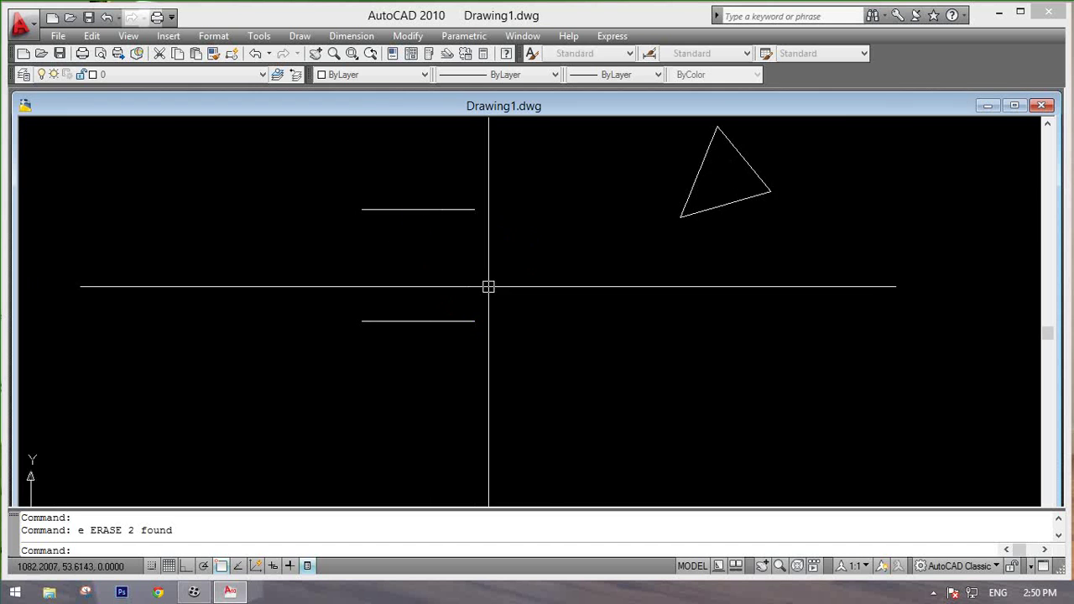
key(Escape)
key(Escape)
mouse_move(472, 326)
middle_down()
mouse_move(472, 302)
mouse_move(527, 313)
middle_up()
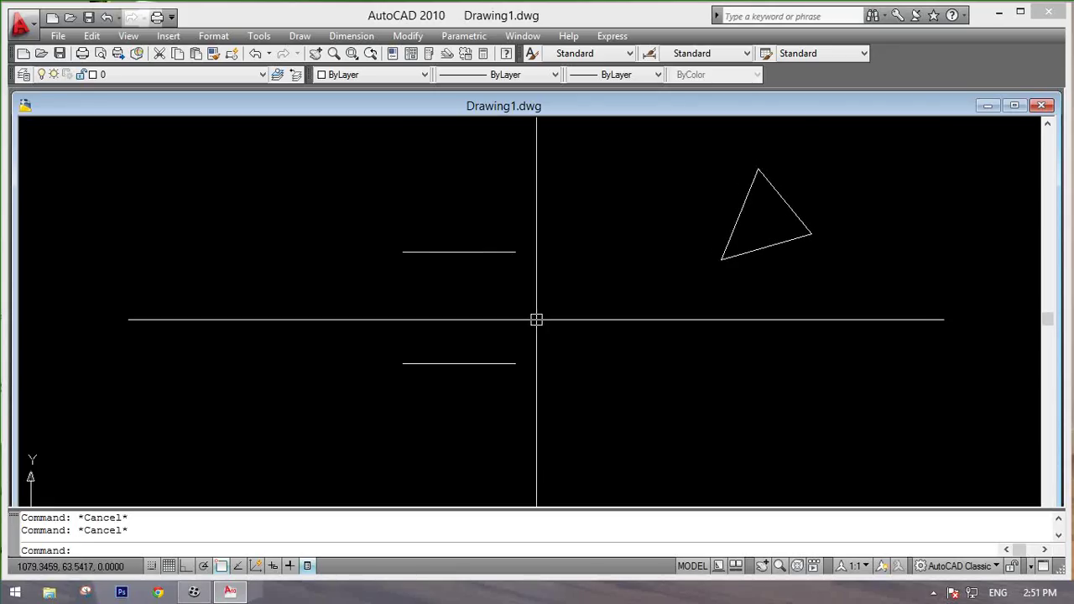
Step: Draw a 45° included-angle arc centred on the lower line's right end, starting at the upper line's end
text(a)
key(Return)
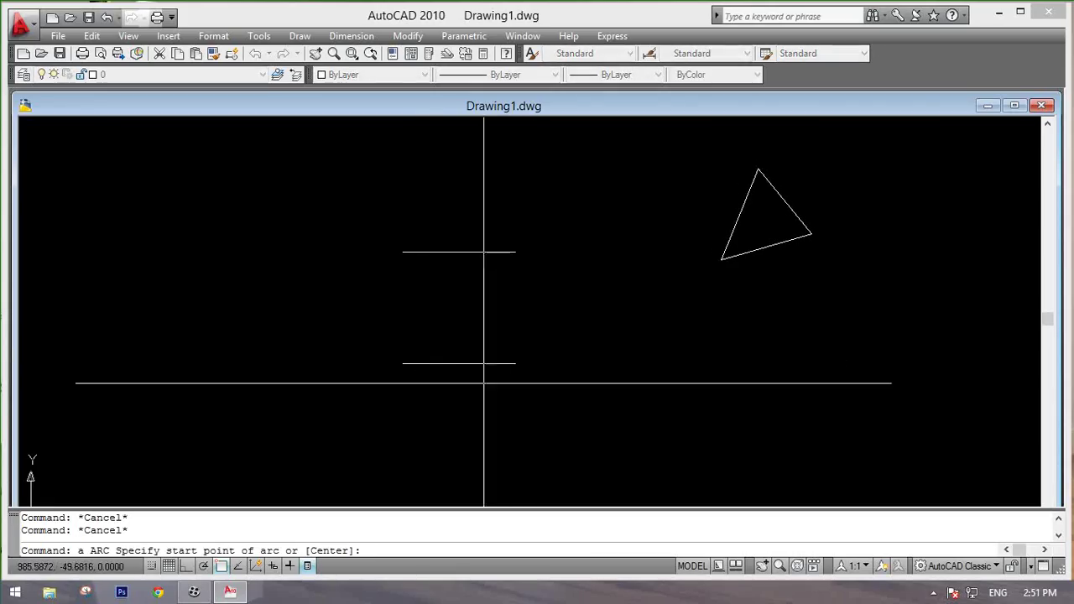
text(c)
key(Return)
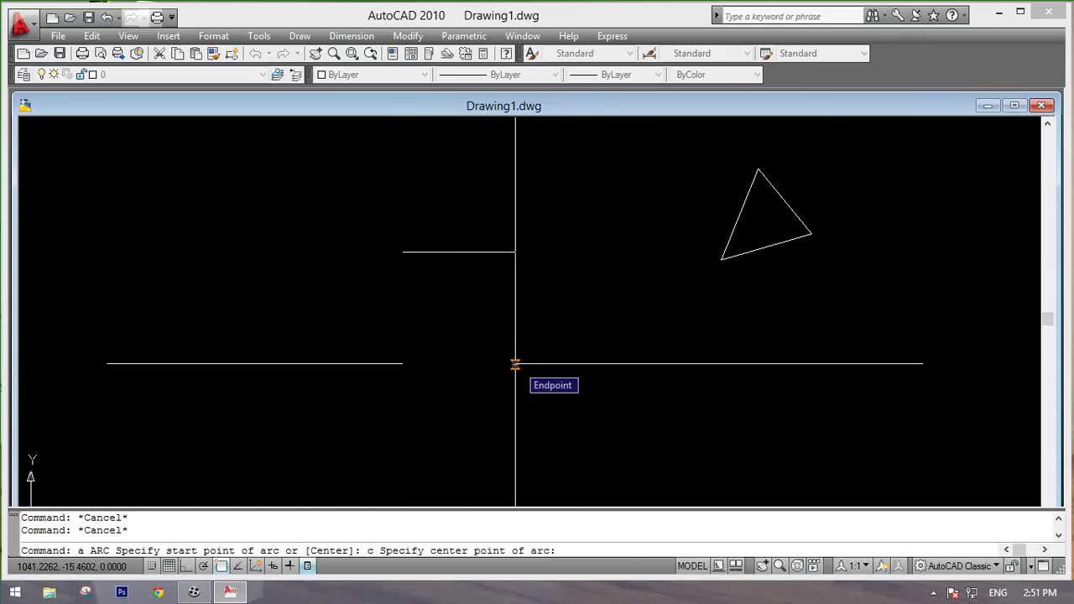
click(516, 364)
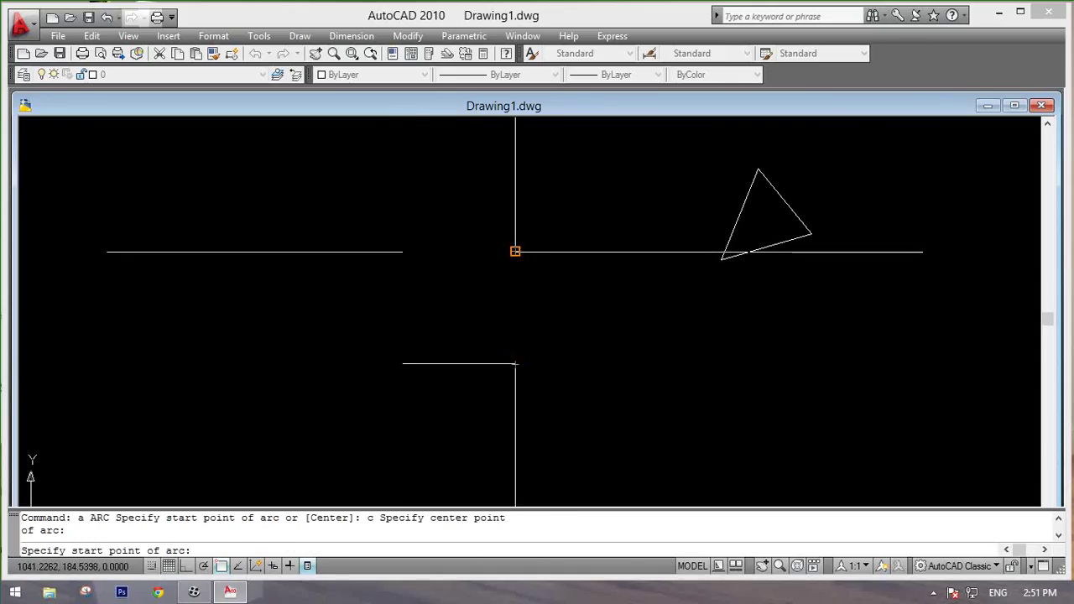
click(515, 251)
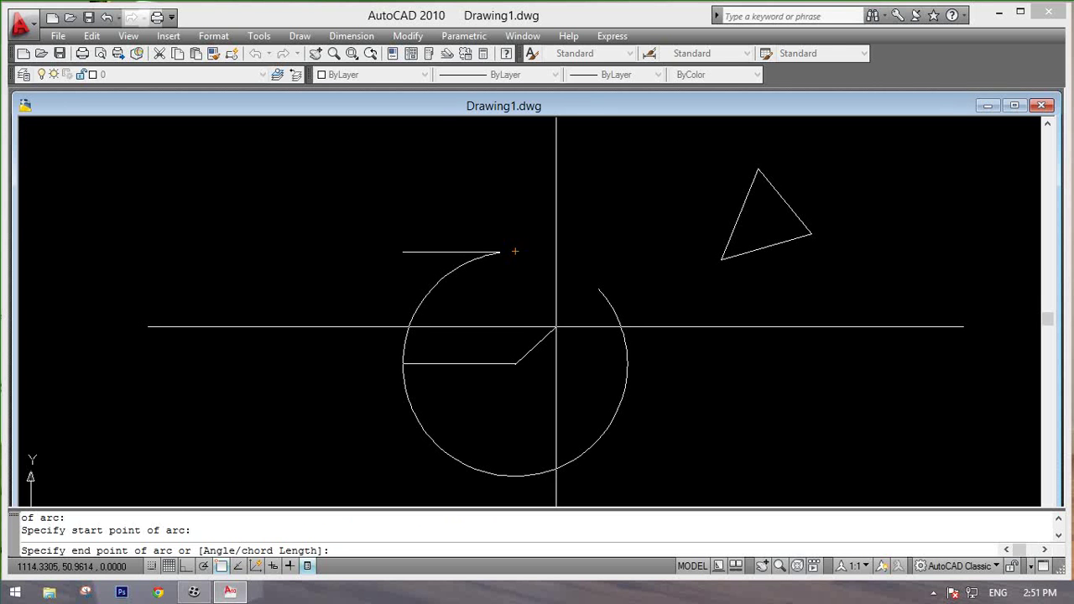
text(a)
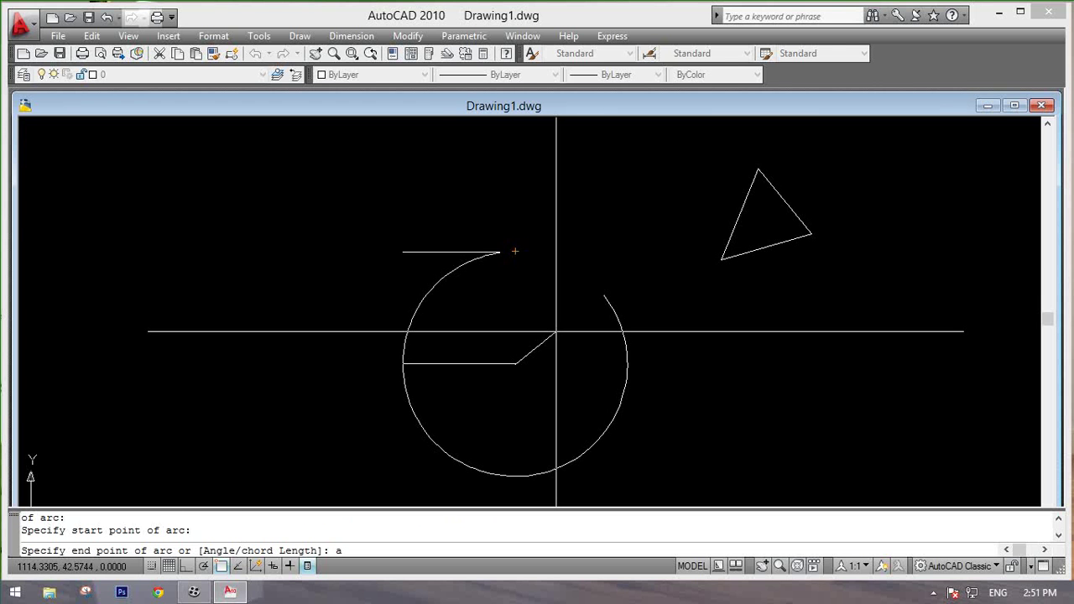
key(Return)
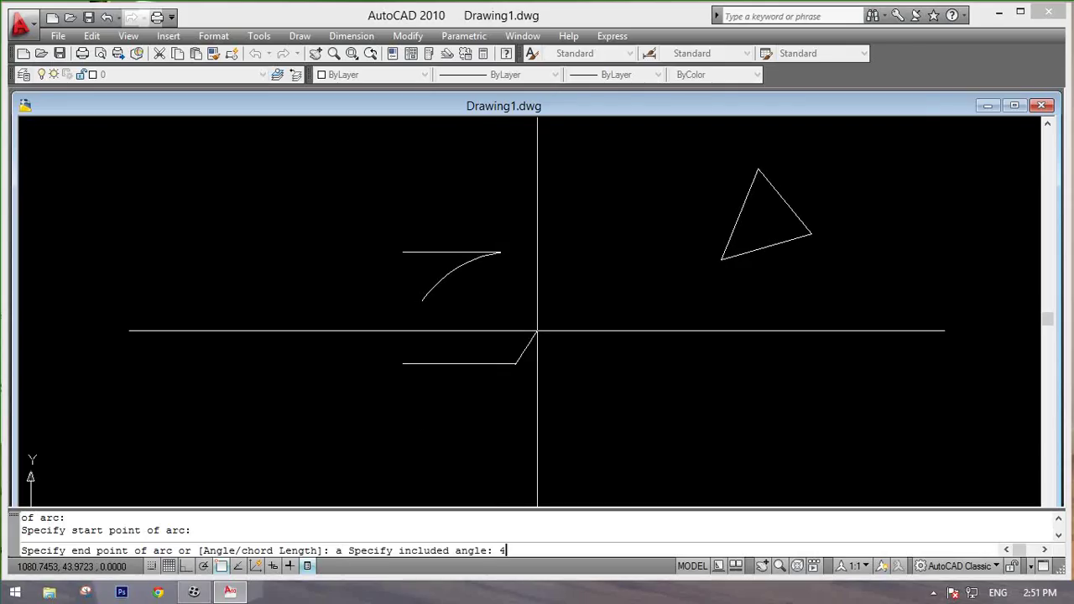
key(Return)
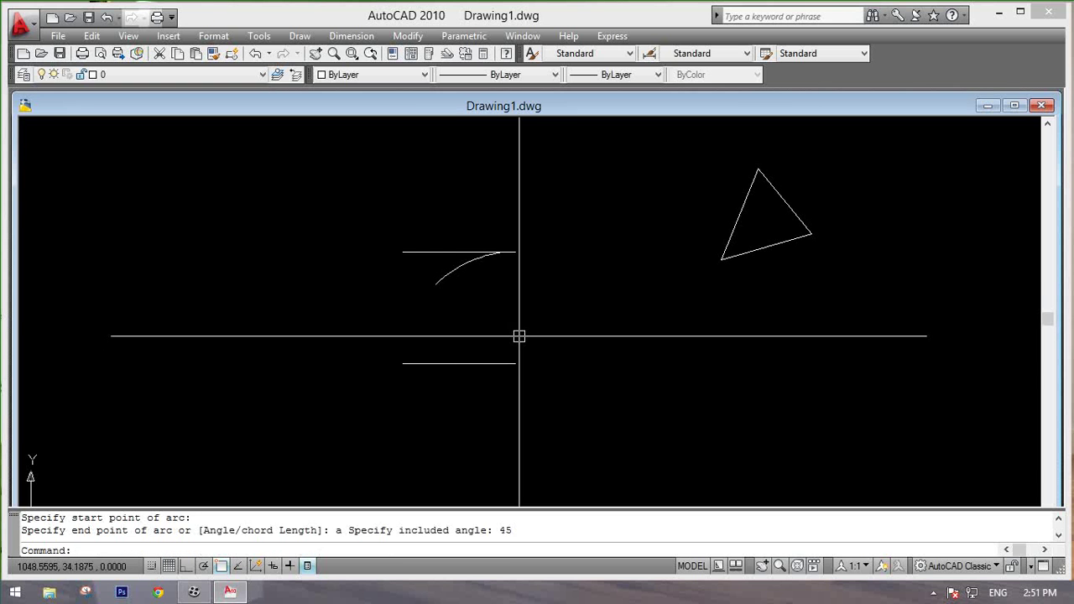
middle_drag(521, 325, 466, 324)
key(Escape)
key(Escape)
text(da)
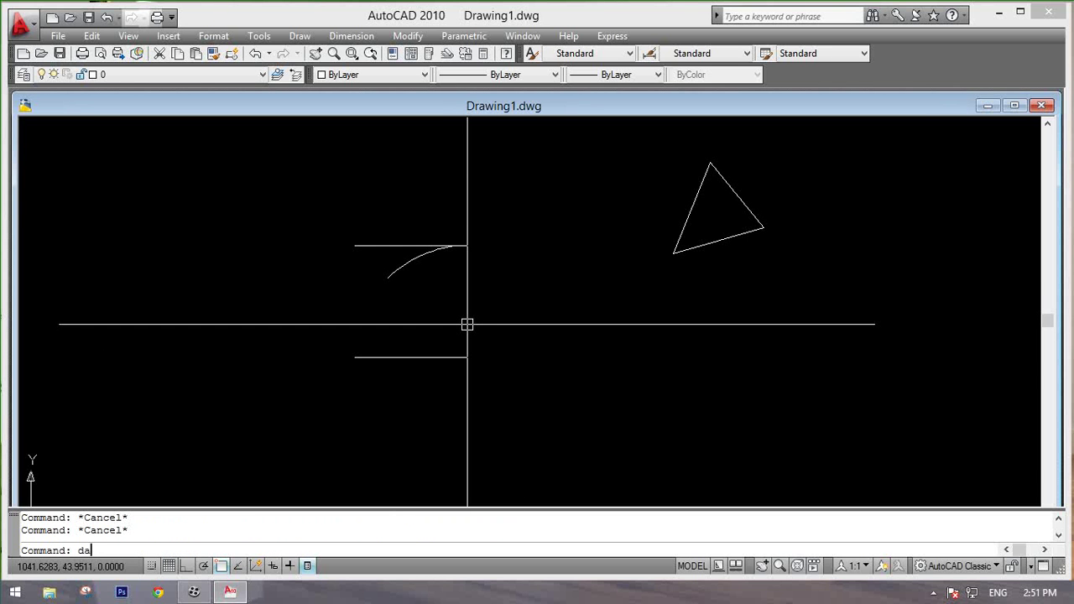
Step: Add a 45° angular dimension to the arc
text(n)
key(Return)
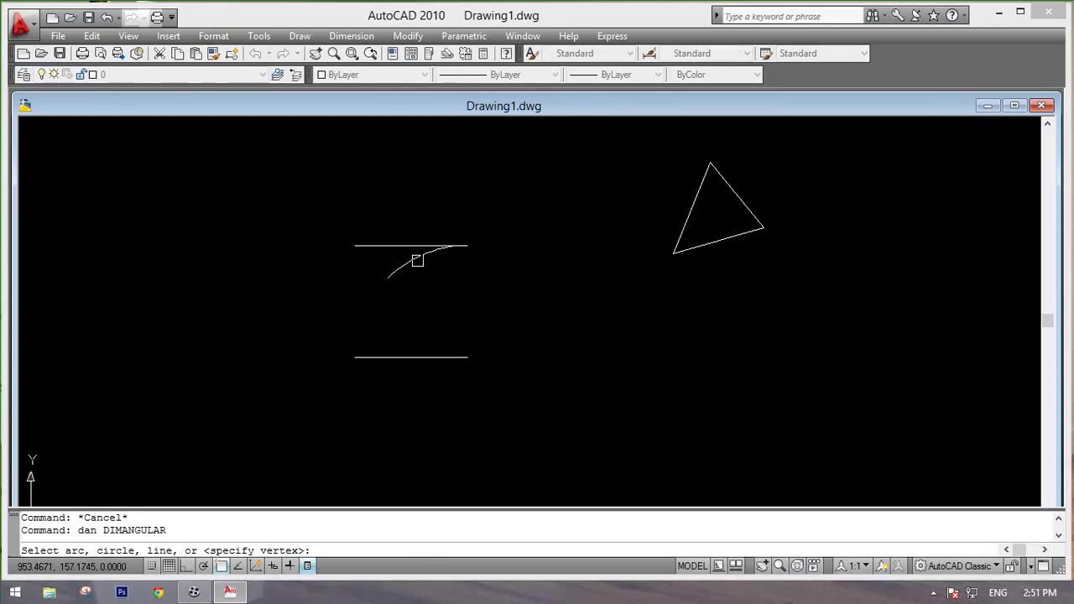
click(417, 261)
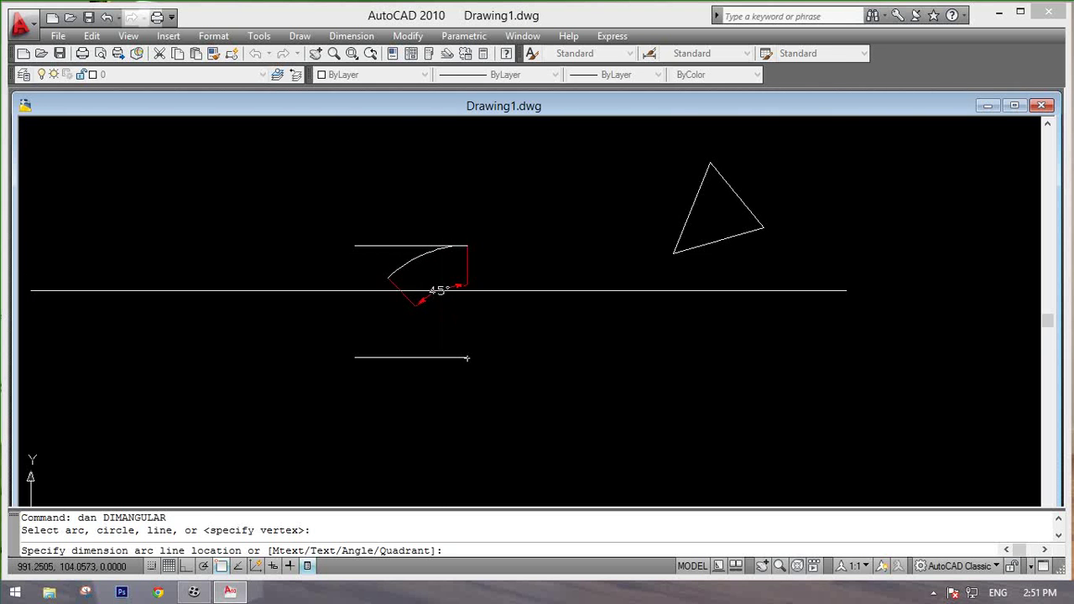
click(440, 292)
Step: Select the 45° angular dimension and erase it
key(Return)
key(Escape)
key(Escape)
key(Escape)
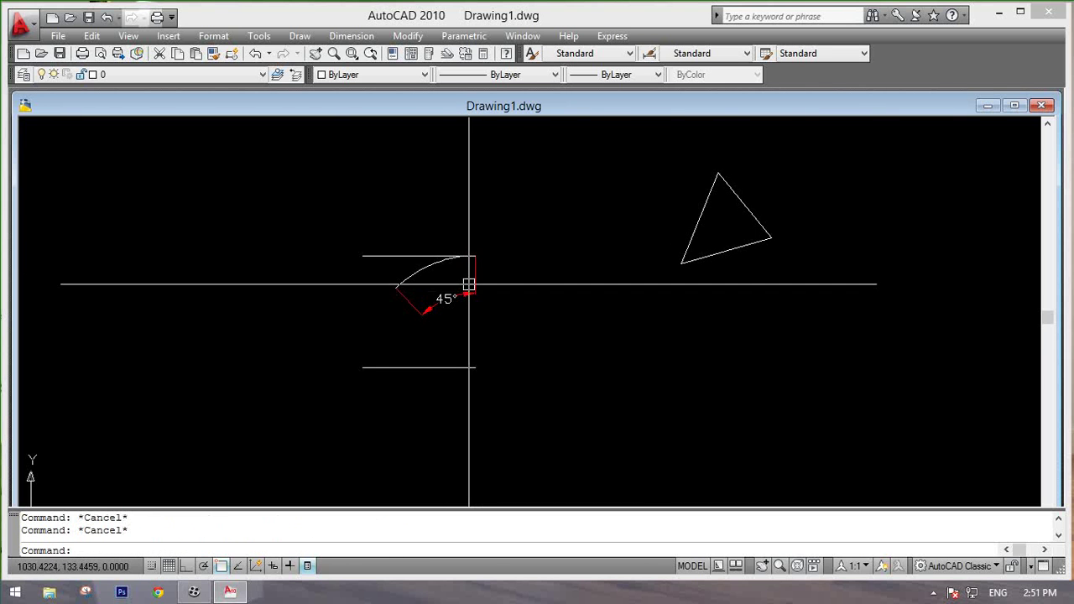
click(471, 299)
text(e)
key(Return)
mouse_move(456, 355)
middle_down()
mouse_move(445, 339)
mouse_move(467, 314)
middle_up()
key(Escape)
key(Escape)
Step: Erase the 45° arc
click(409, 243)
text(e)
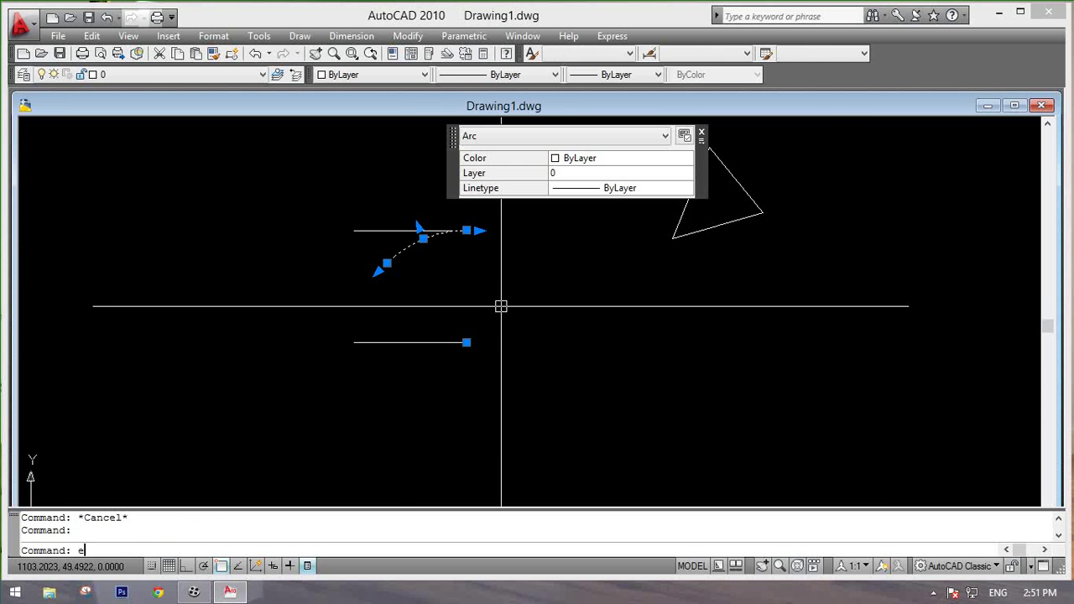
key(Return)
middle_drag(483, 269, 464, 301)
Step: Draw a radius 300 arc from the lower line's right end to the upper line's right end
text(a)
key(Return)
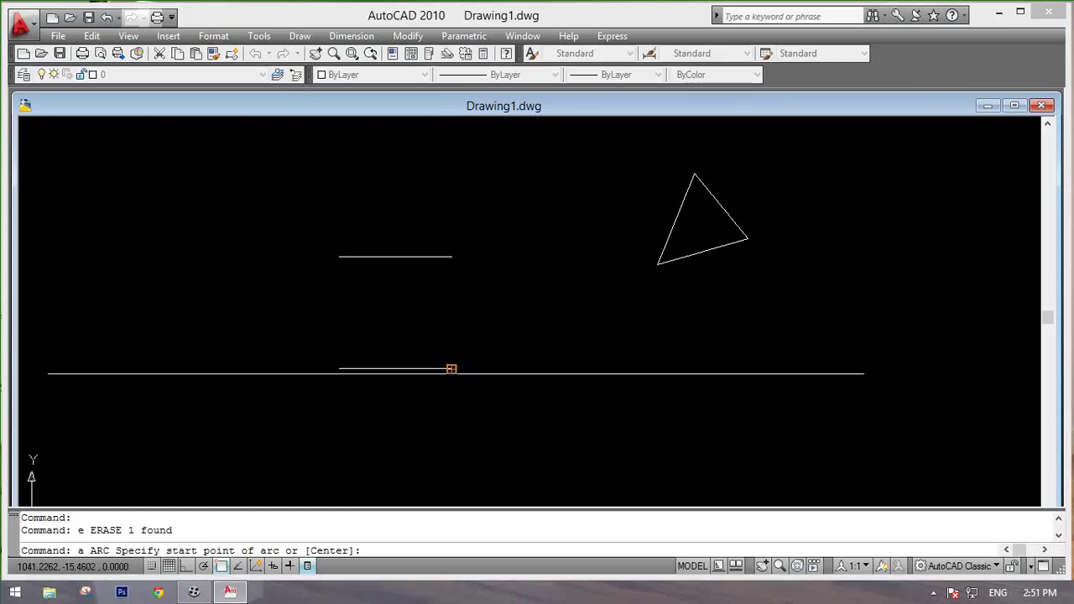
click(451, 369)
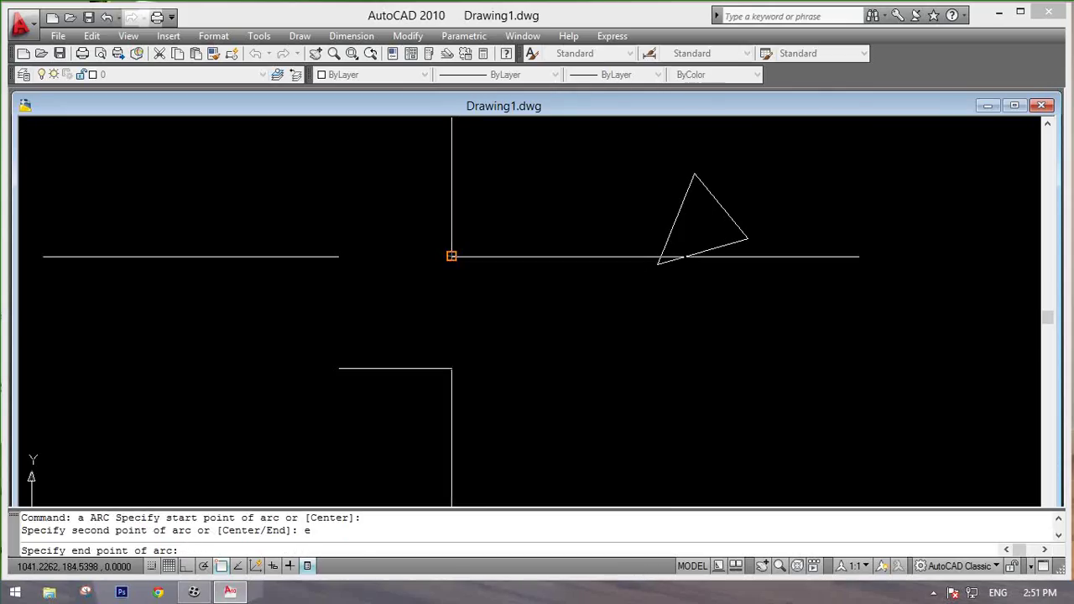
click(452, 256)
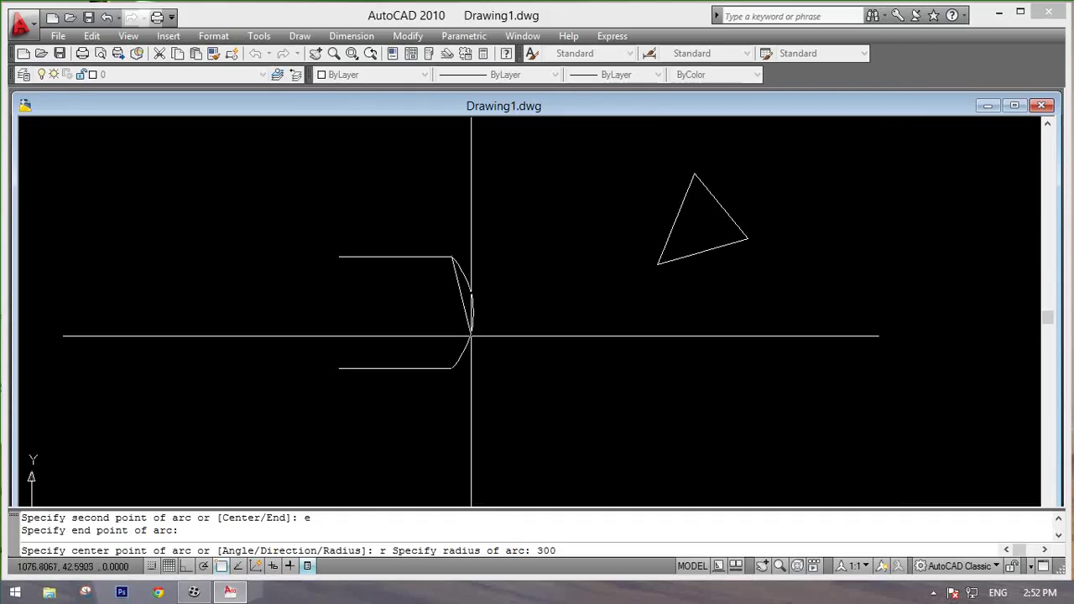
key(Return)
Step: Place an R300 radius dimension on the arc
key(Escape)
key(Escape)
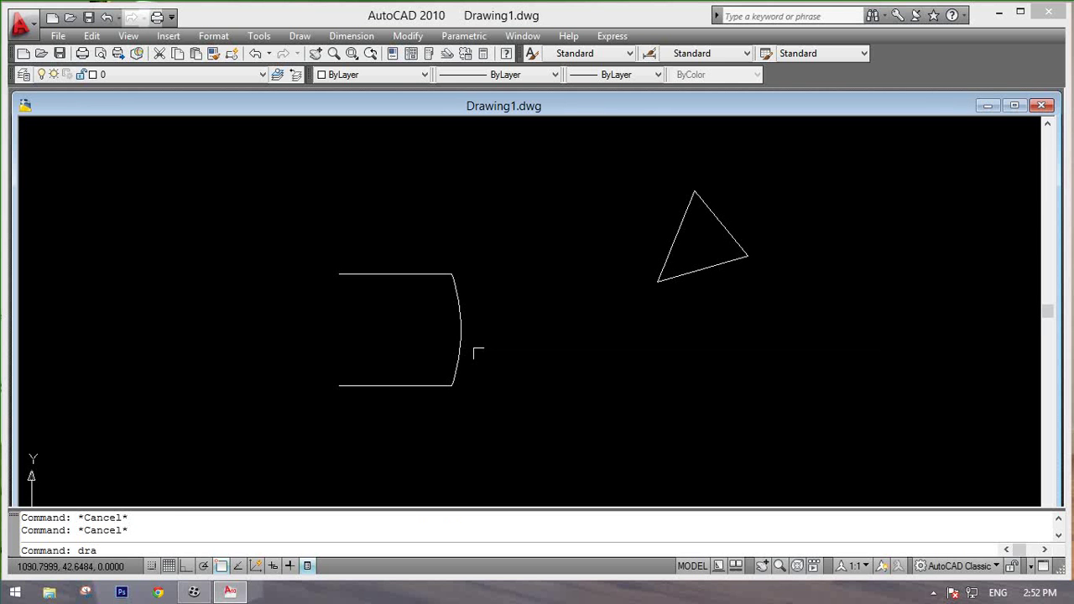
click(555, 299)
scroll(537, 304, up, 4)
scroll(583, 283, down, 4)
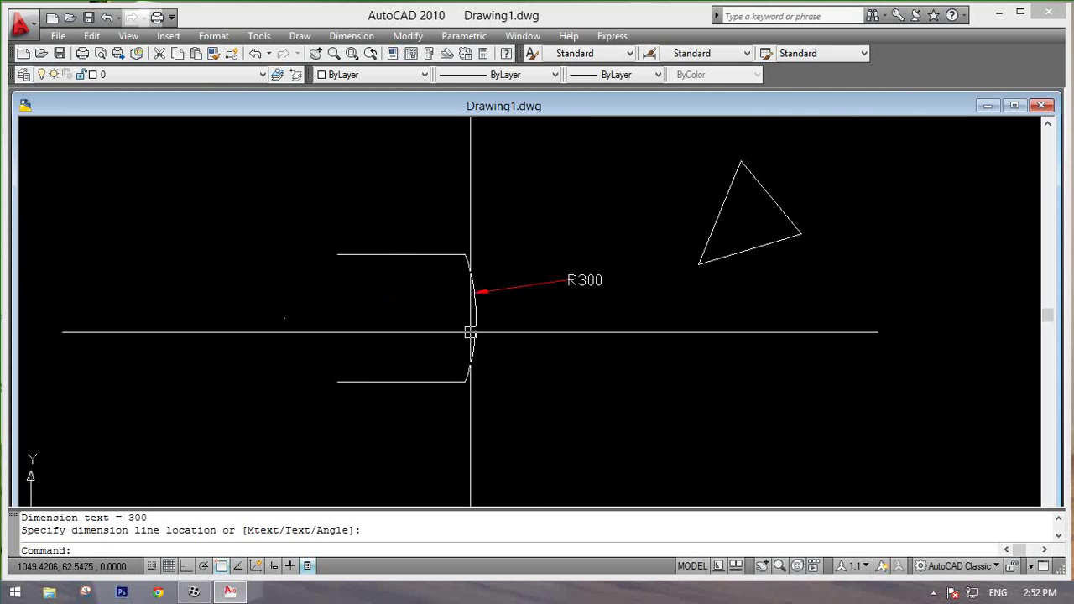
middle_drag(468, 328, 591, 232)
Step: Select the R300 dimension and erase it, then bring the screen recorder window forward
key(Escape)
key(Escape)
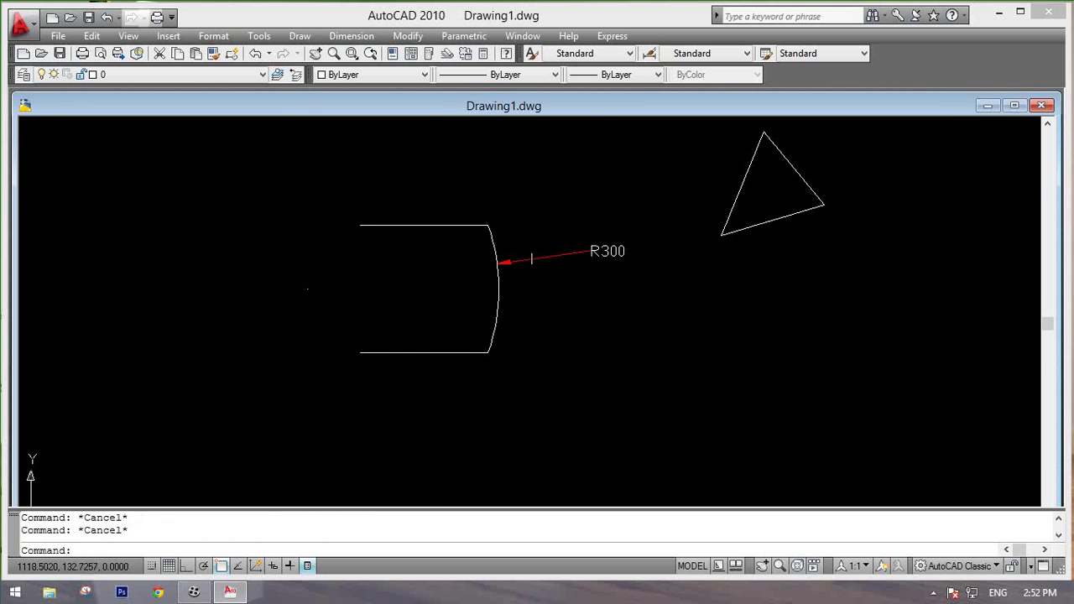
click(597, 251)
mouse_move(568, 300)
middle_down()
mouse_move(517, 324)
mouse_move(501, 310)
middle_up()
text(e)
key(Return)
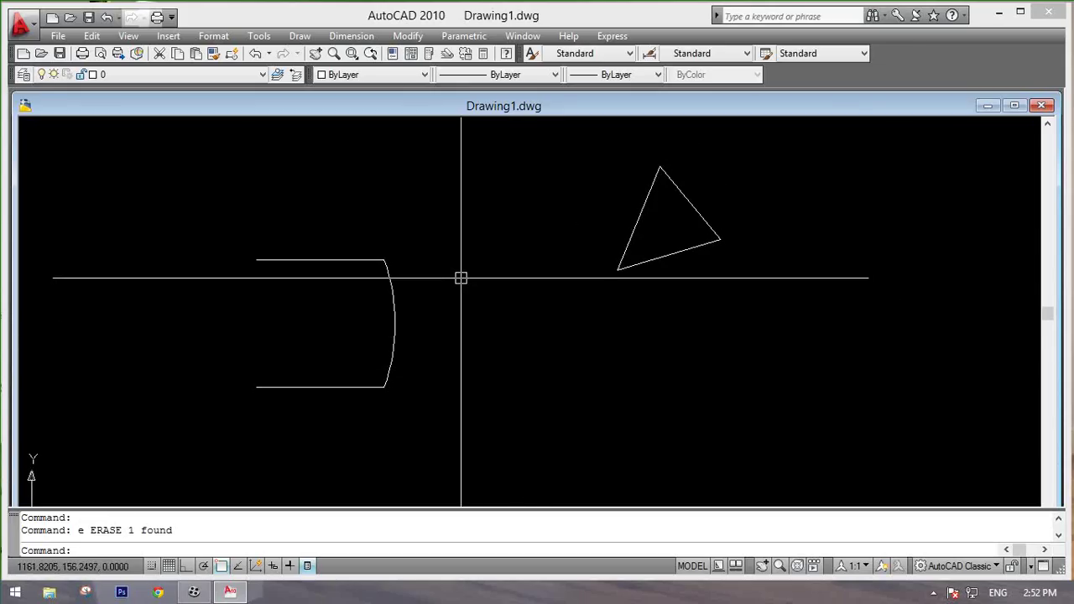
middle_drag(449, 331, 513, 327)
key(Escape)
key(Escape)
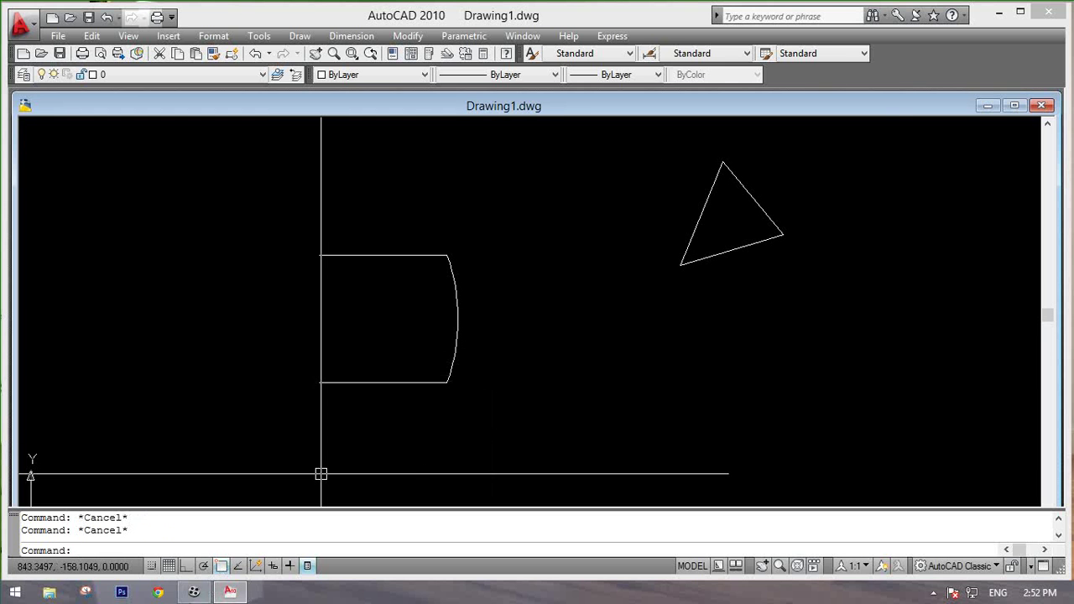
click(194, 593)
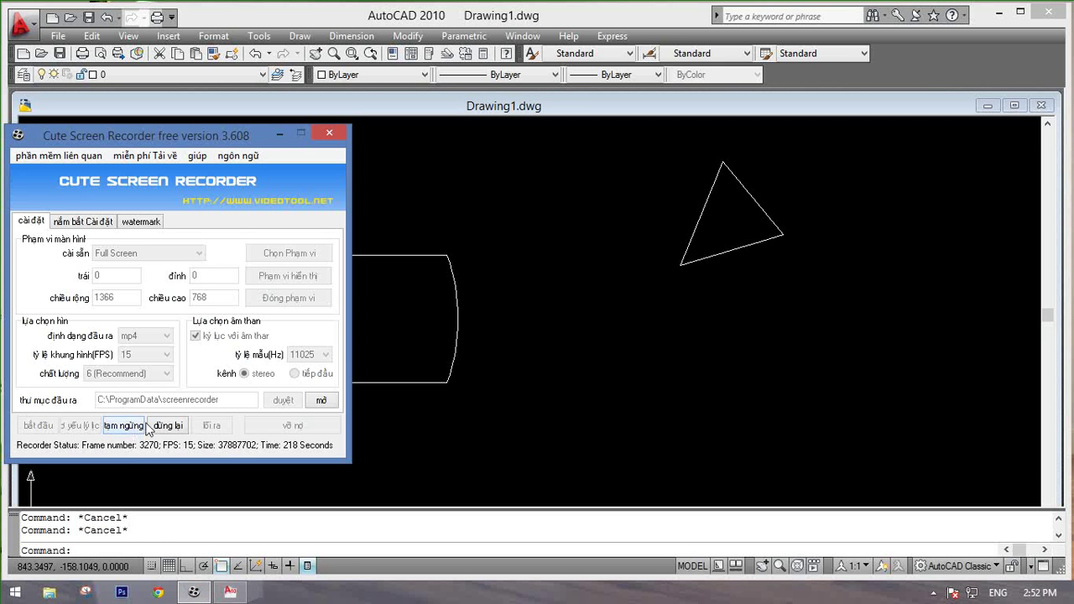